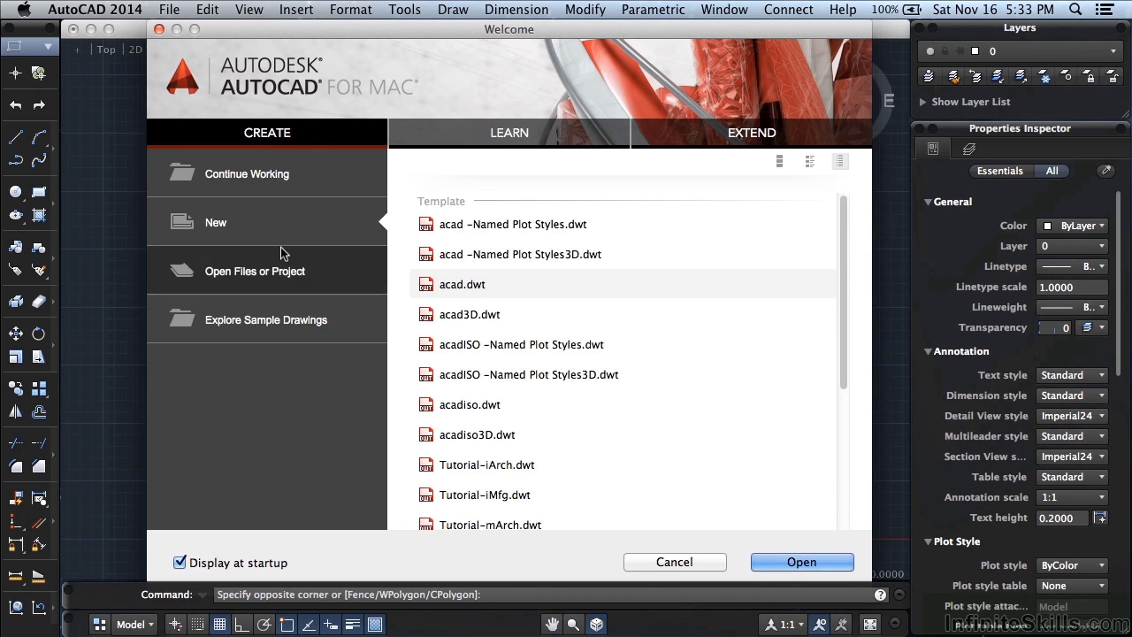
- Create a new drawing from the acad.dwt template and switch Ortho mode on
left_click(475, 292)
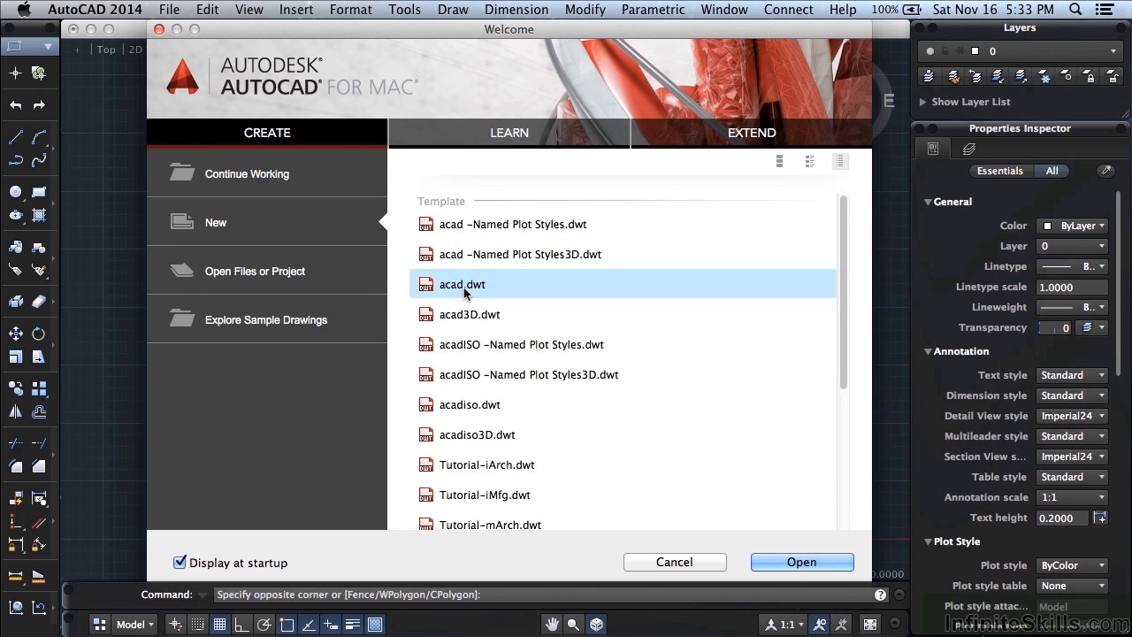
left_click(814, 563)
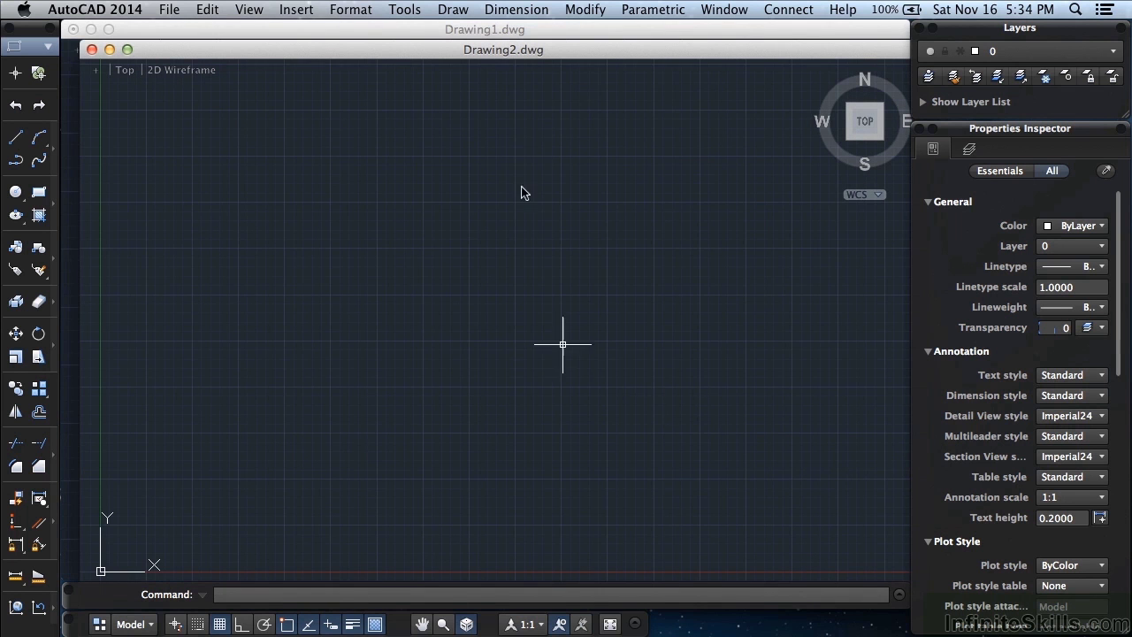
mouse_move(538, 55)
left_mouse_down()
mouse_move(515, 48)
mouse_move(533, 113)
mouse_move(498, 169)
mouse_move(546, 152)
mouse_move(539, 55)
mouse_move(520, 34)
left_mouse_up()
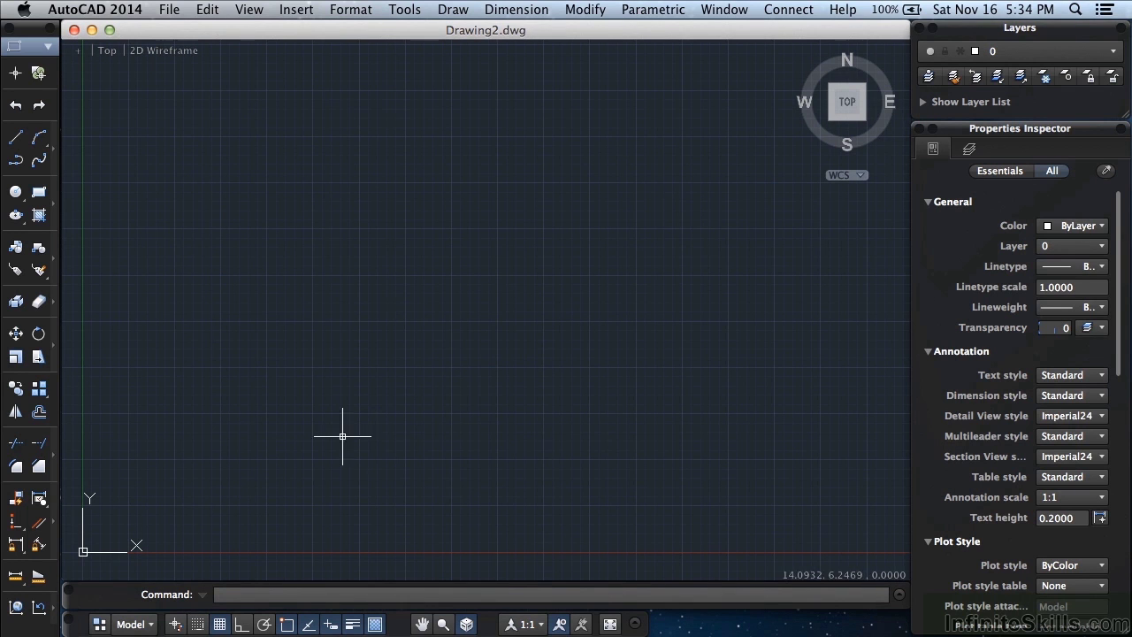
left_click(333, 592)
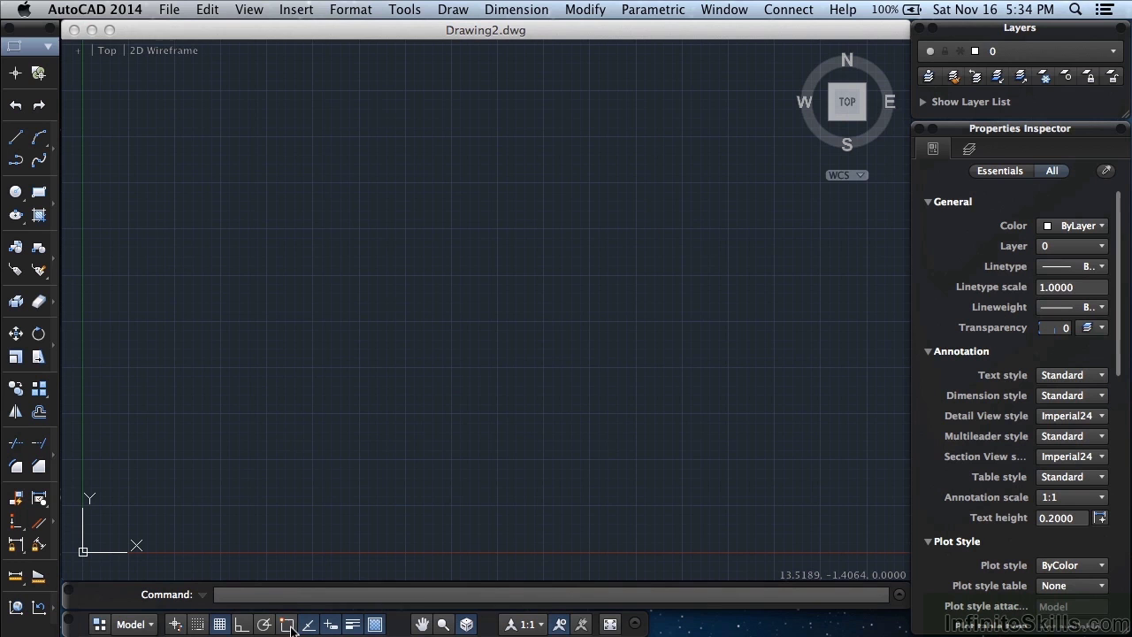
left_click(240, 624)
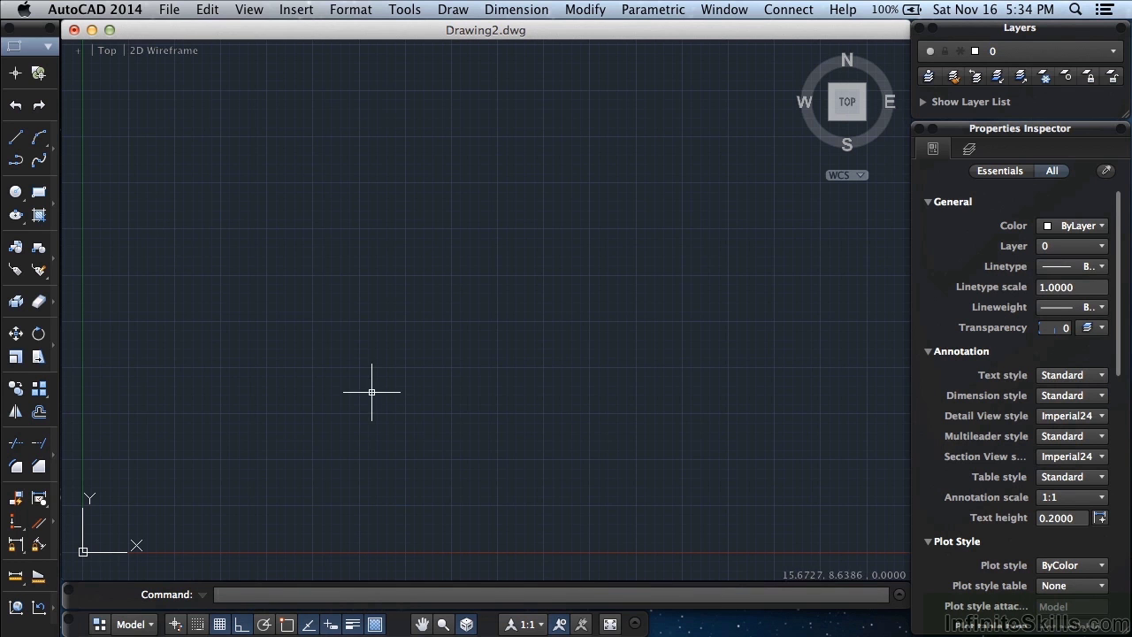
- Switch to the Drafting workspace and draw a 50 by 30 rectangle from a picked corner
left_click(47, 47)
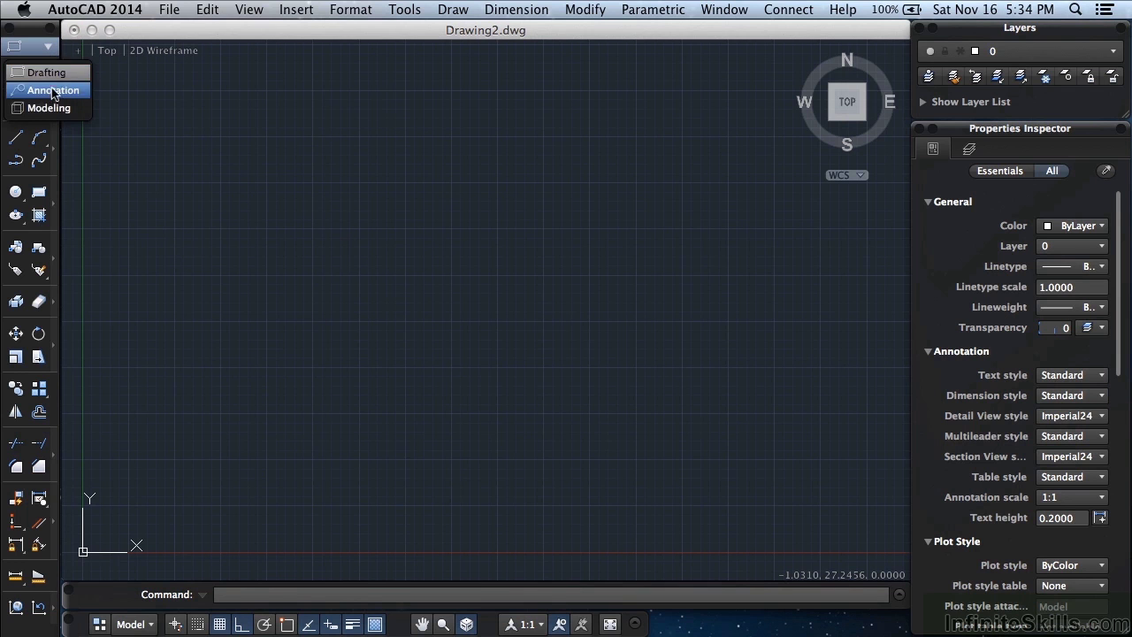
left_click(51, 77)
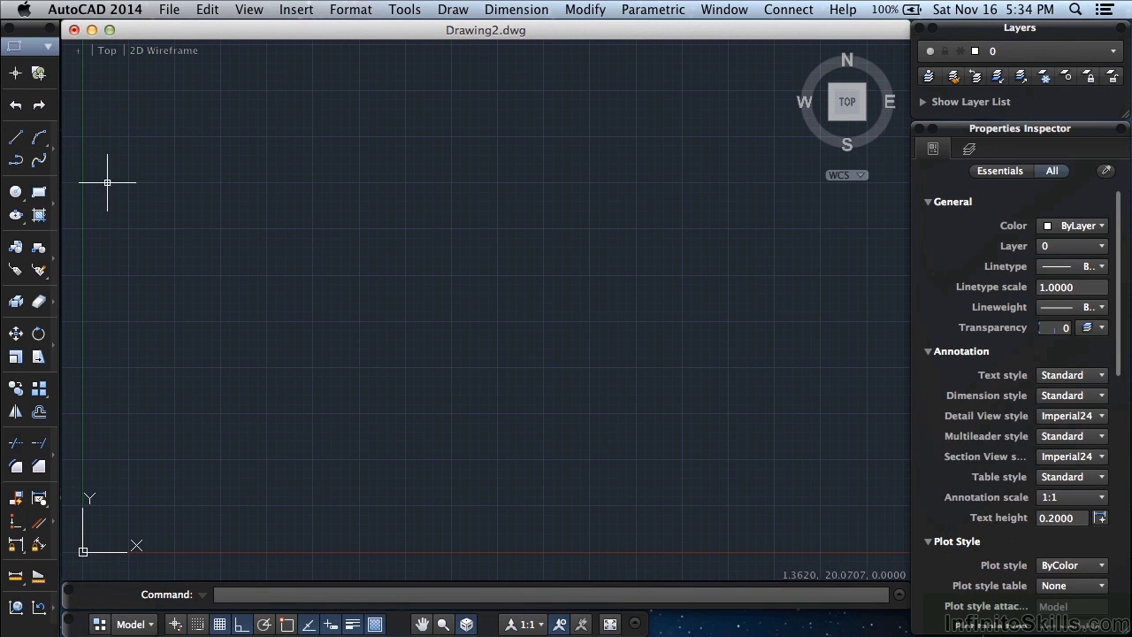
left_click(40, 194)
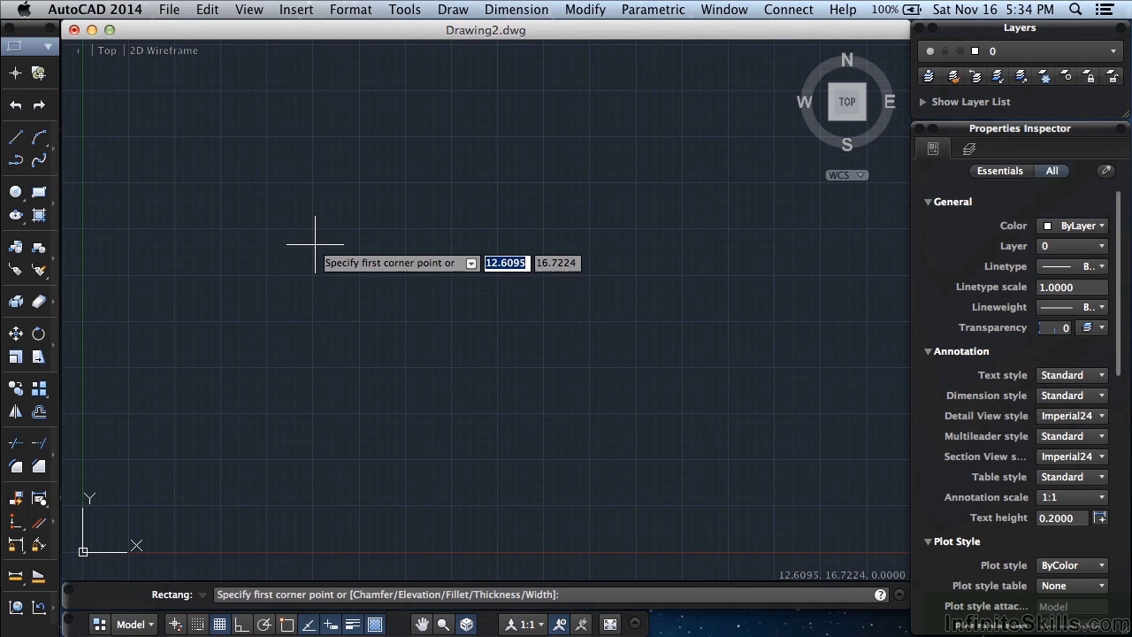
left_click(262, 124)
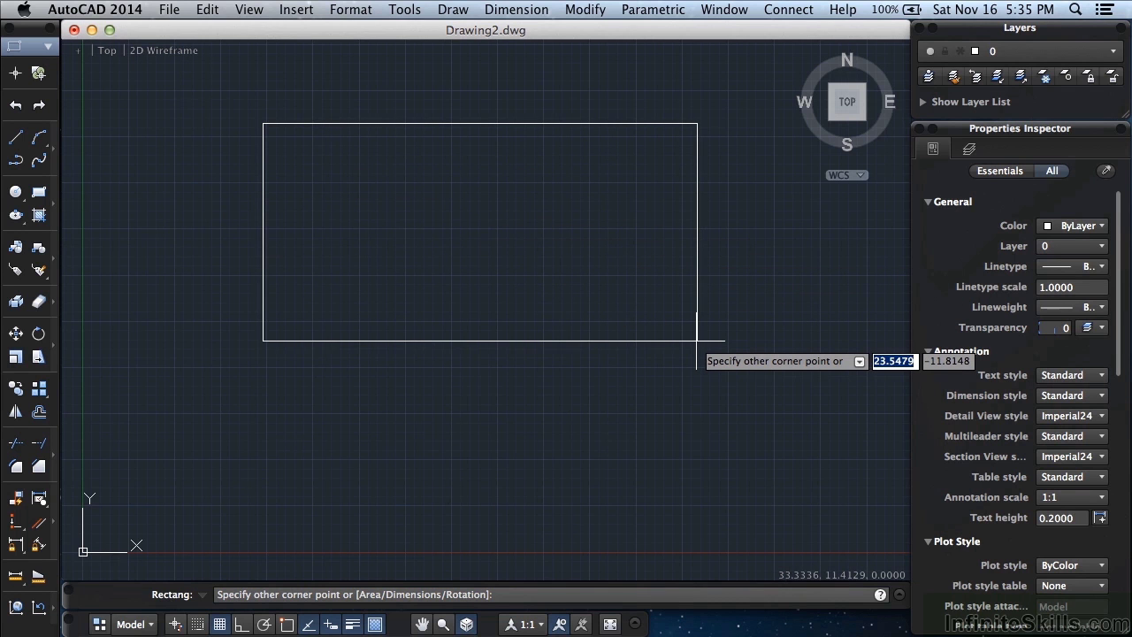
type("50")
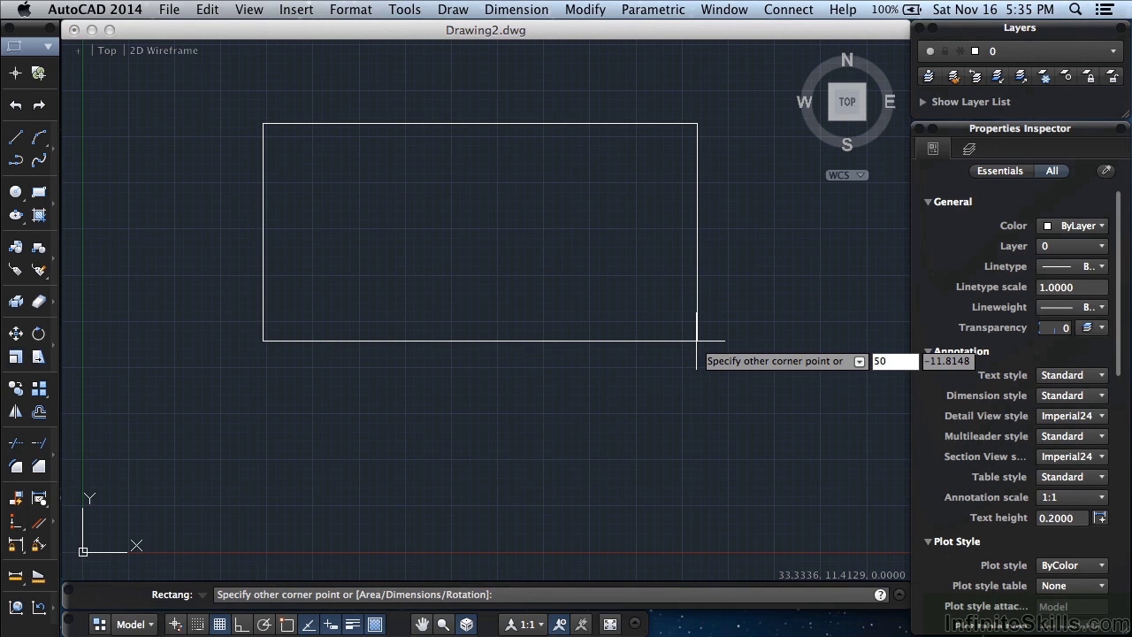
key("Tab")
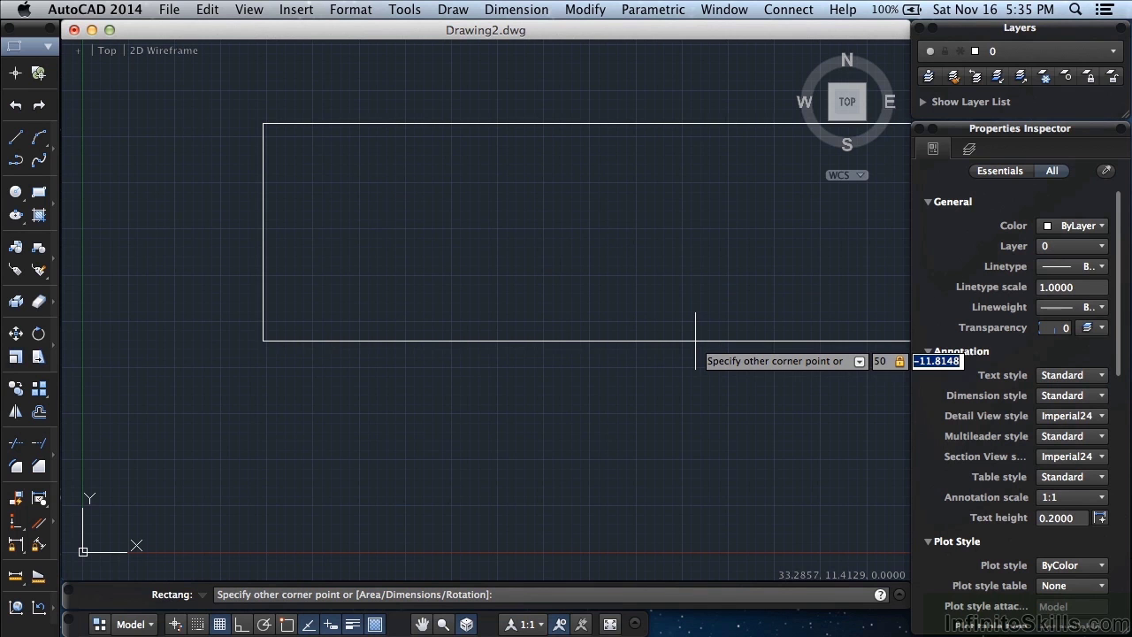
type("30")
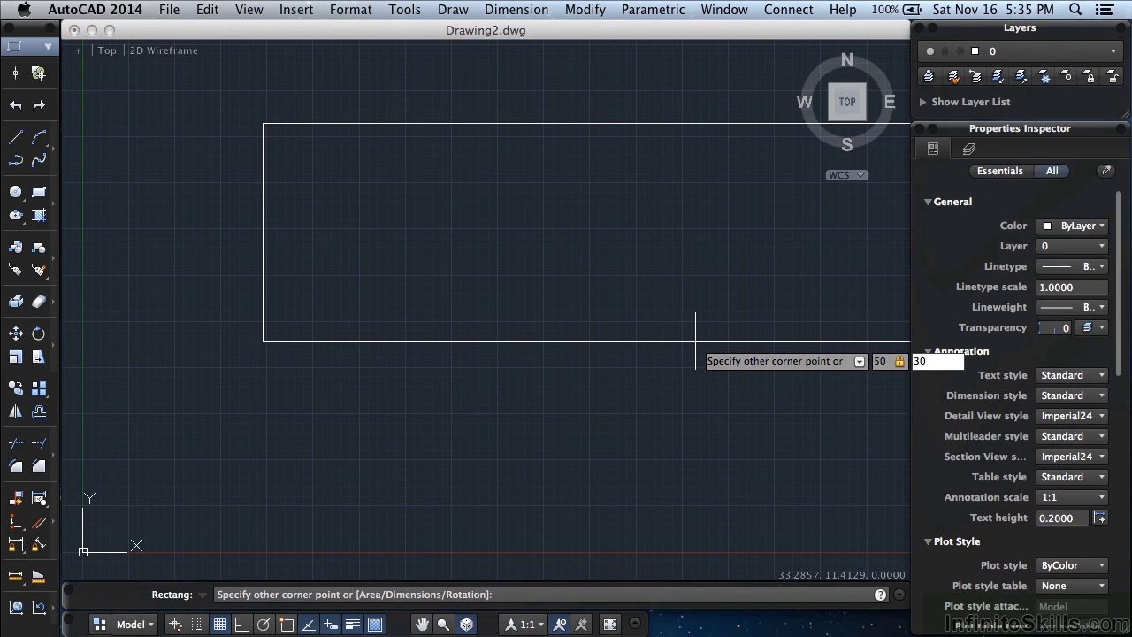
key("Return")
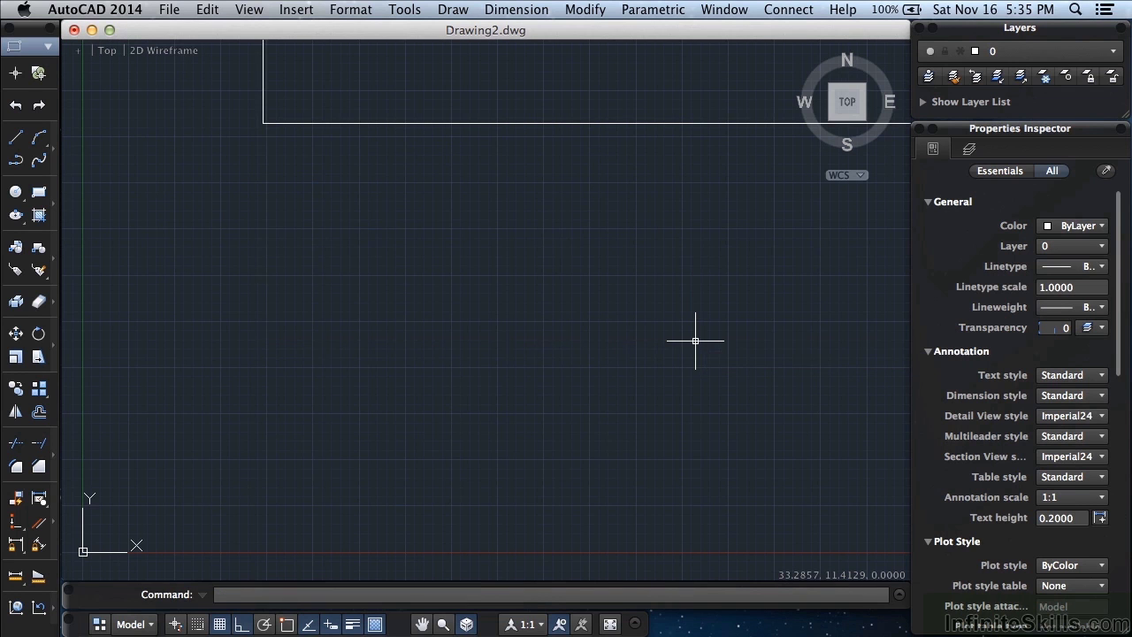
- Zoom to extents, then scroll and pan until the 50 by 30 rectangle is centred
middle_click(421, 267)
middle_click(420, 267)
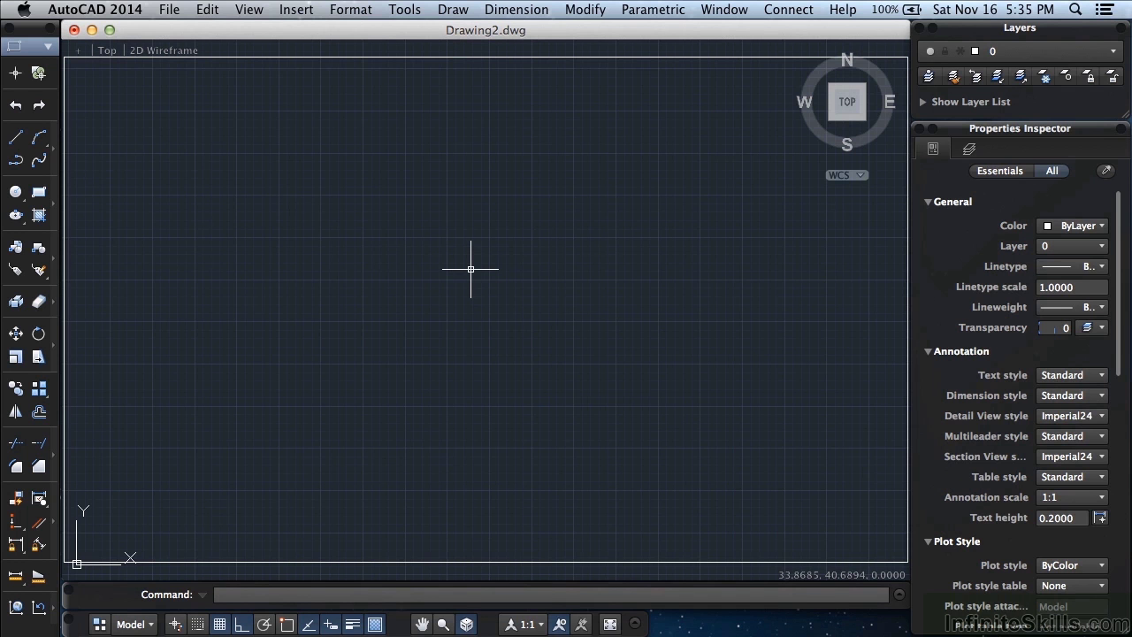
scroll(470, 269, "down", 5)
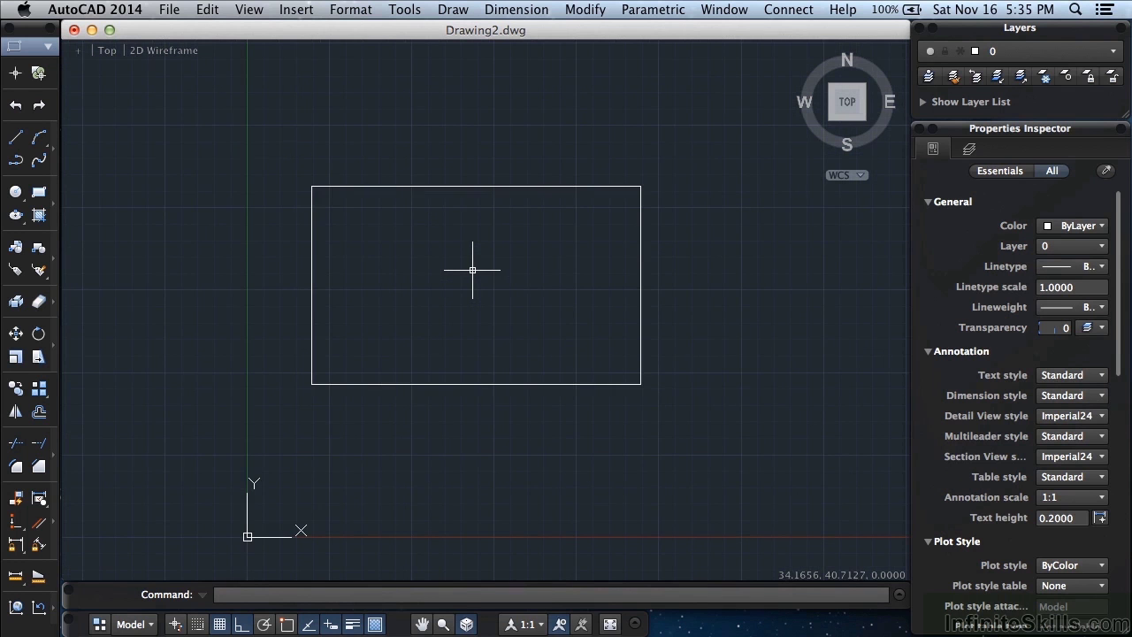
scroll(472, 268, "up", 7)
scroll(473, 272, "down", 2)
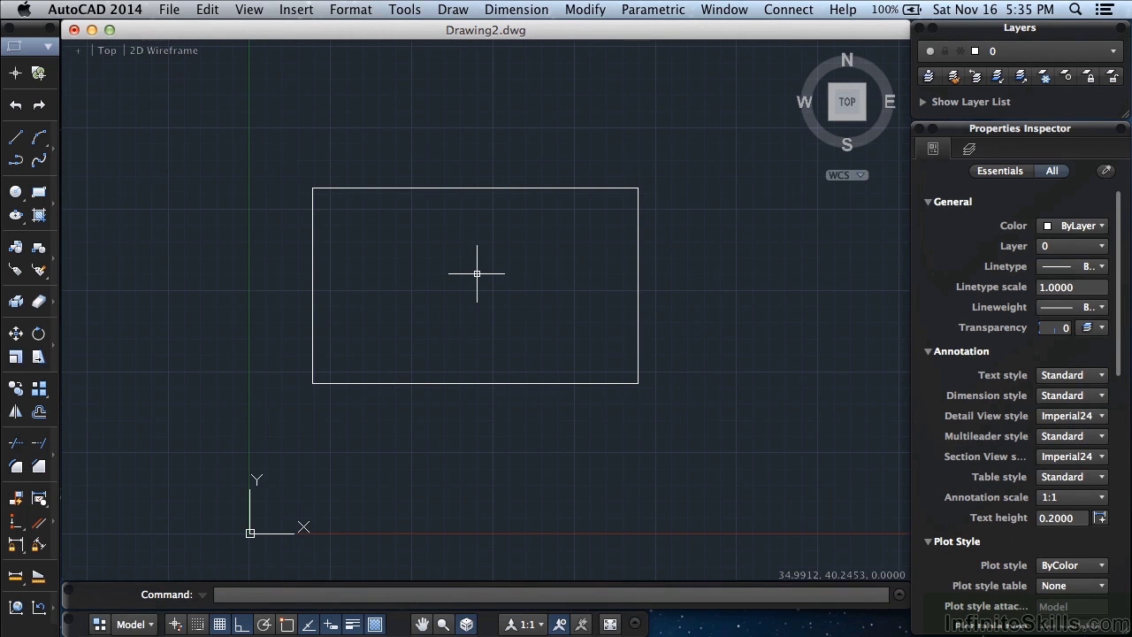
mouse_move(476, 273)
middle_mouse_down()
mouse_move(344, 281)
mouse_move(411, 282)
middle_mouse_up()
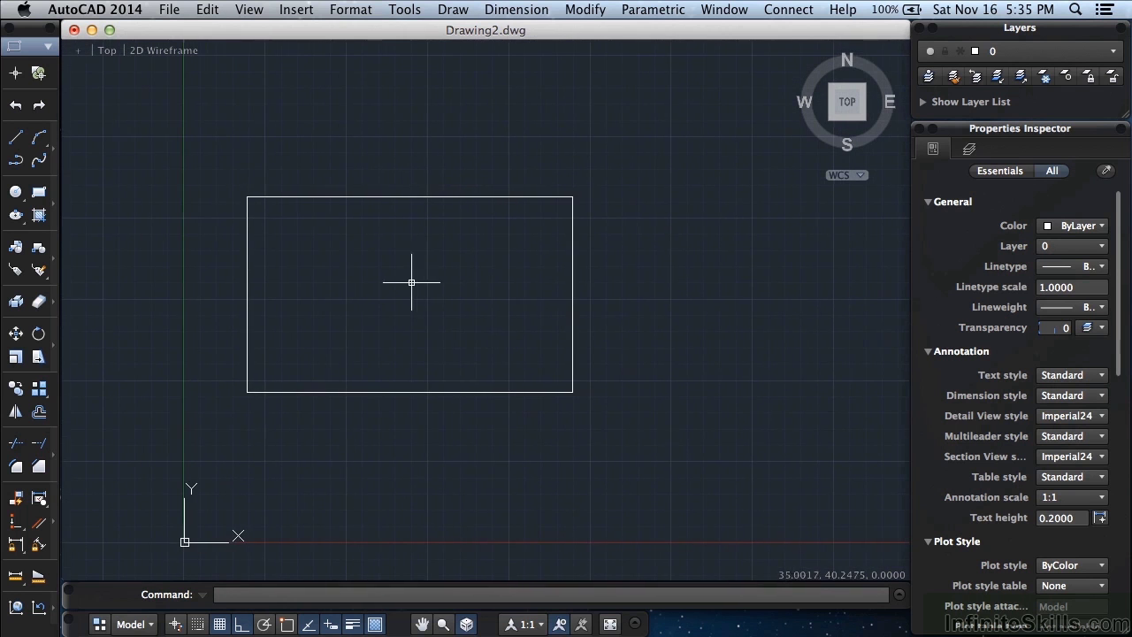
scroll(375, 280, "up", 2)
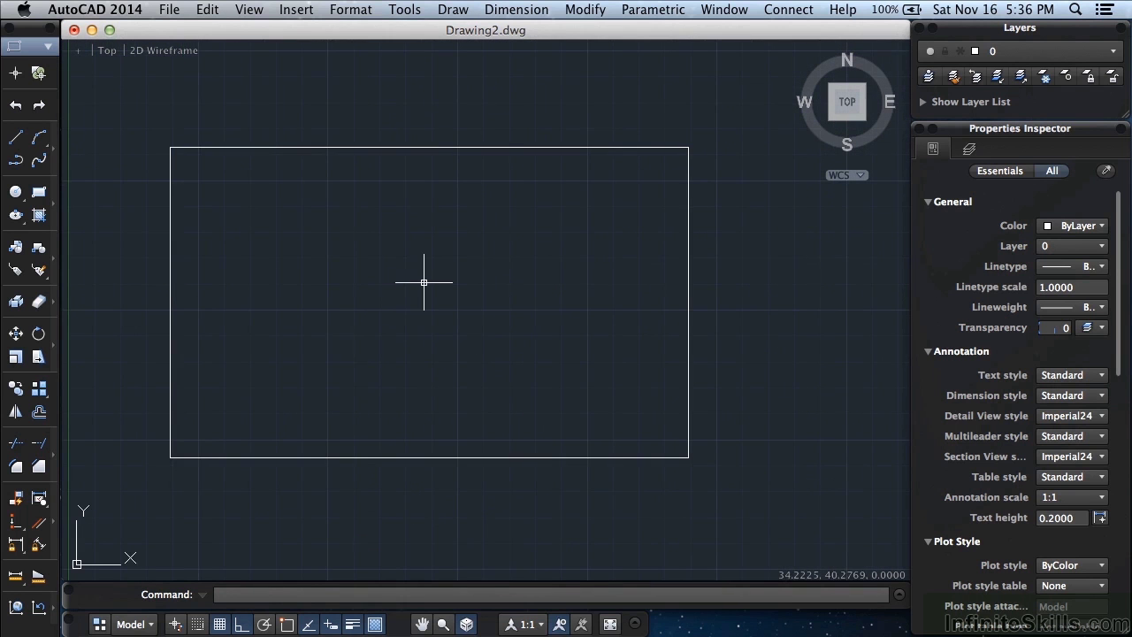
scroll(423, 282, "down", 4)
scroll(423, 283, "up", 6)
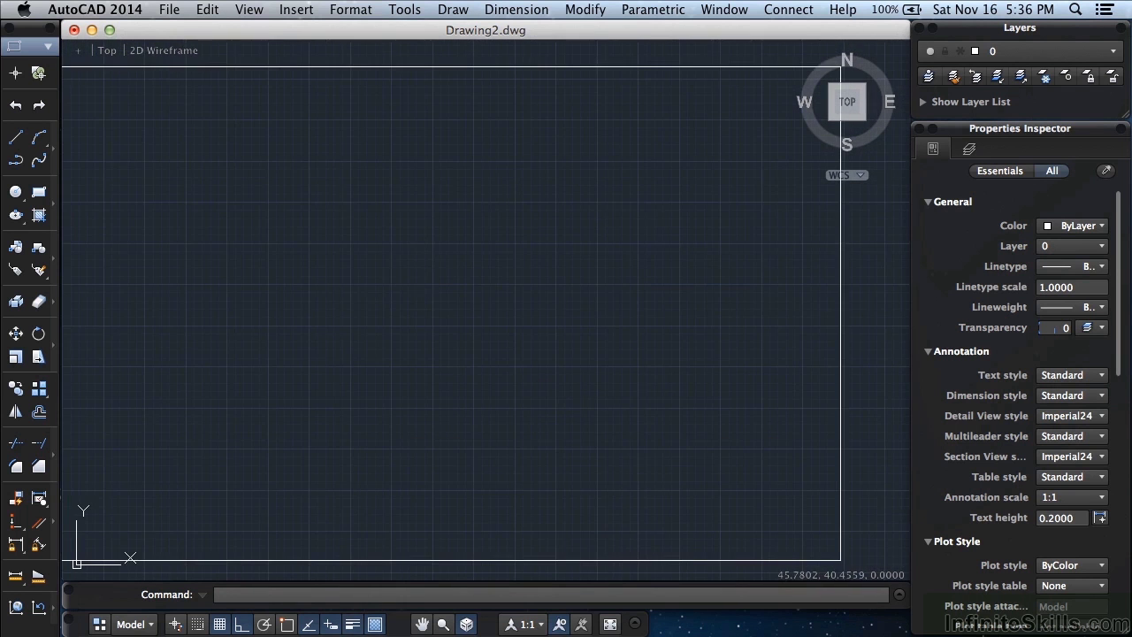
scroll(543, 283, "down", 1)
scroll(543, 283, "up", 2)
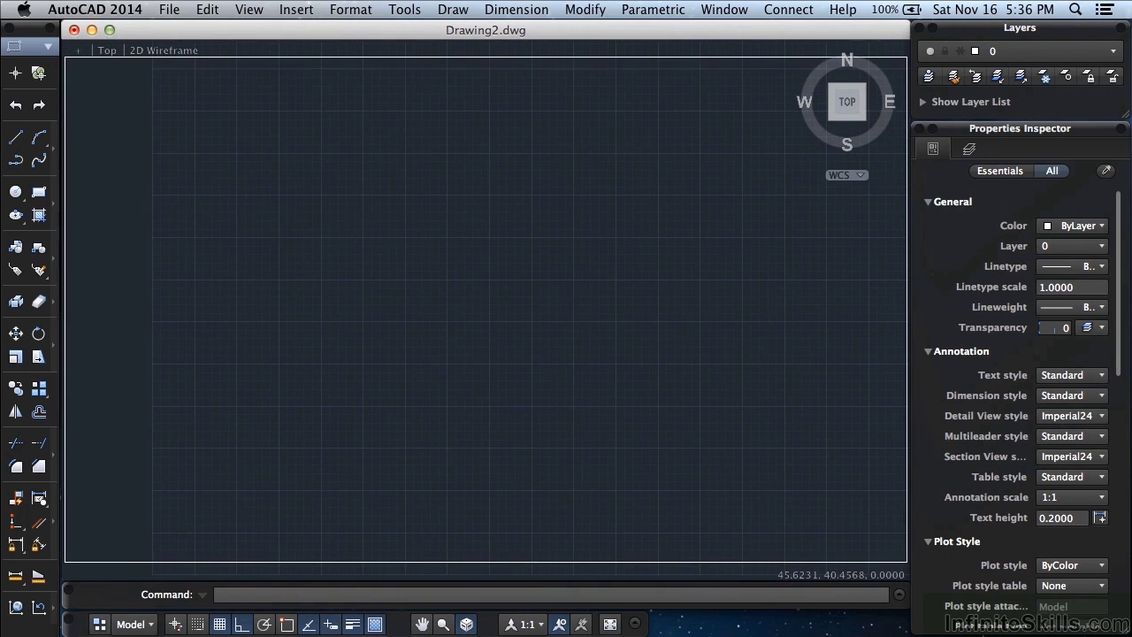
scroll(542, 285, "down", 3)
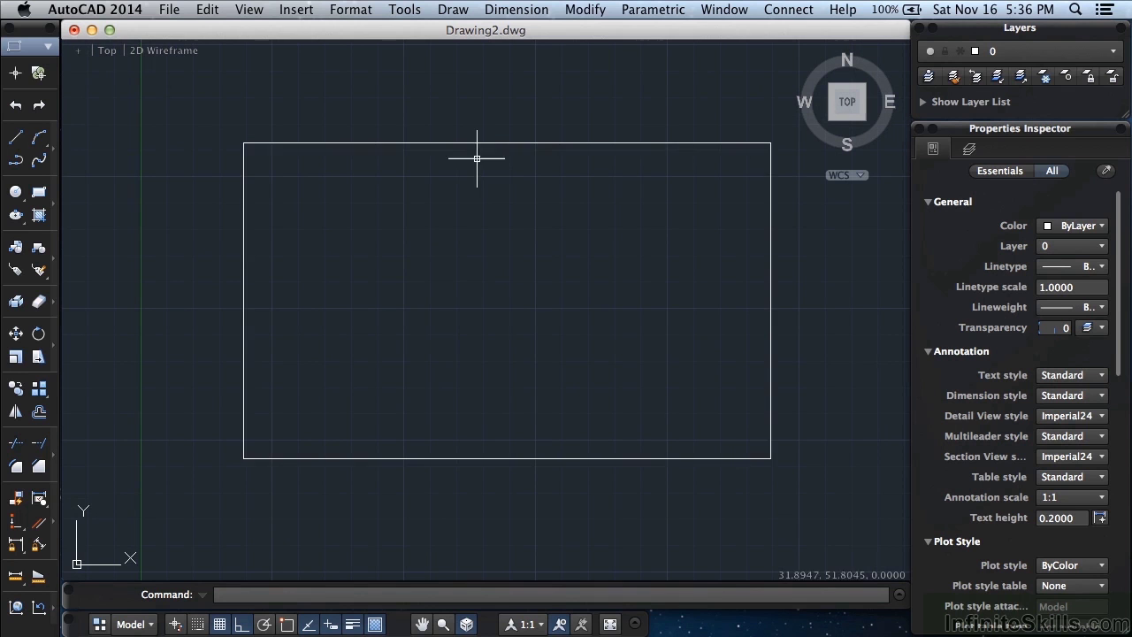
type("of")
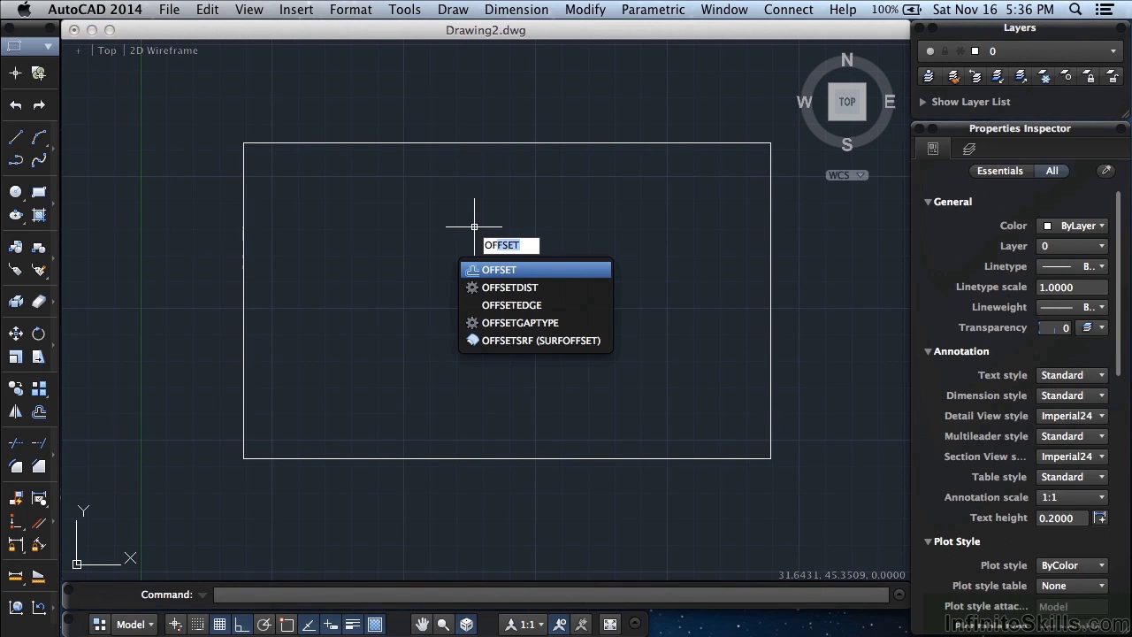
key("Return")
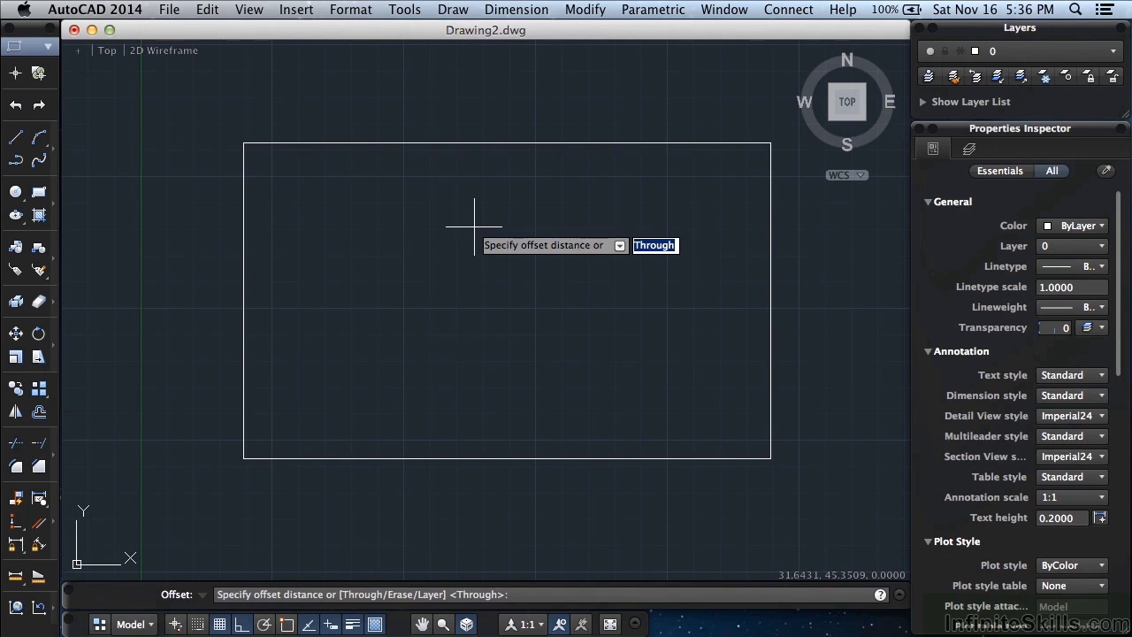
type("0.5")
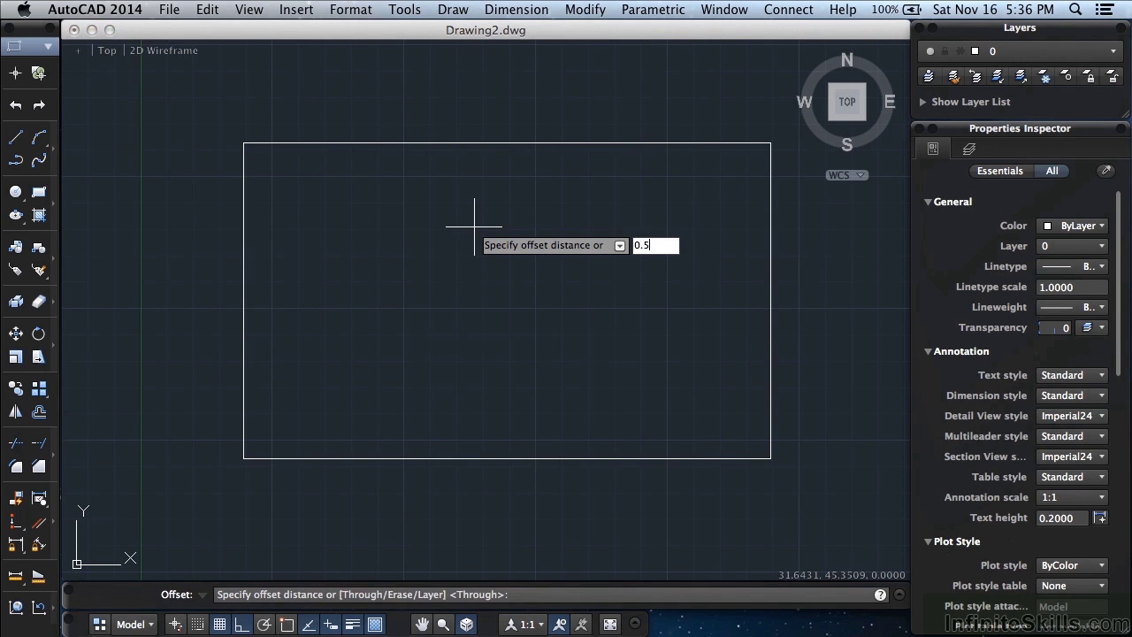
key("Return")
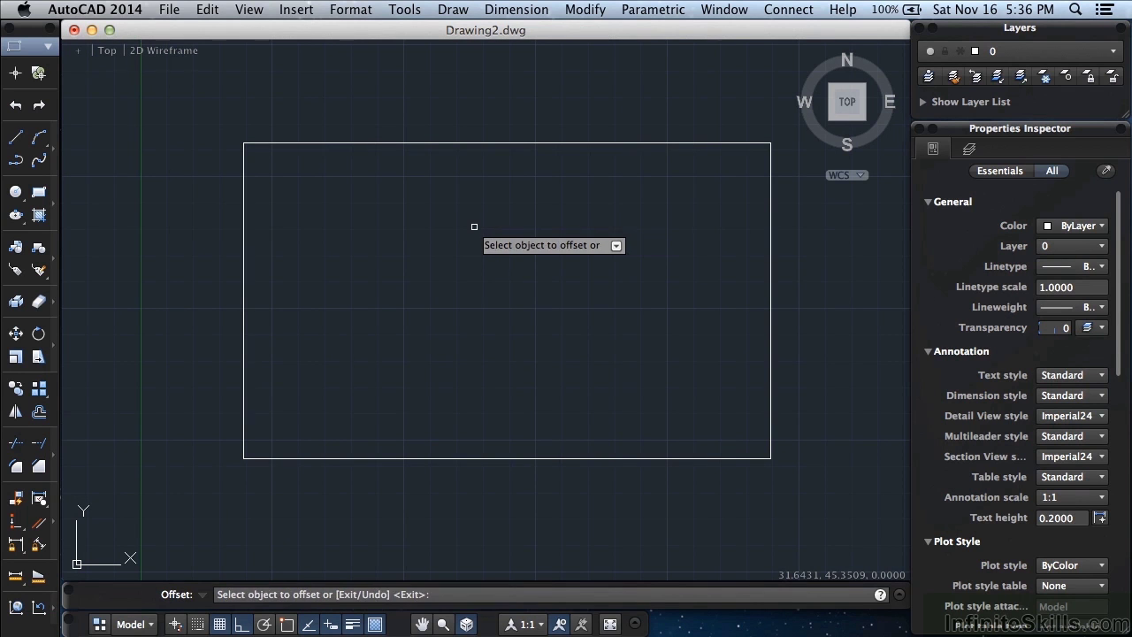
left_click(479, 142)
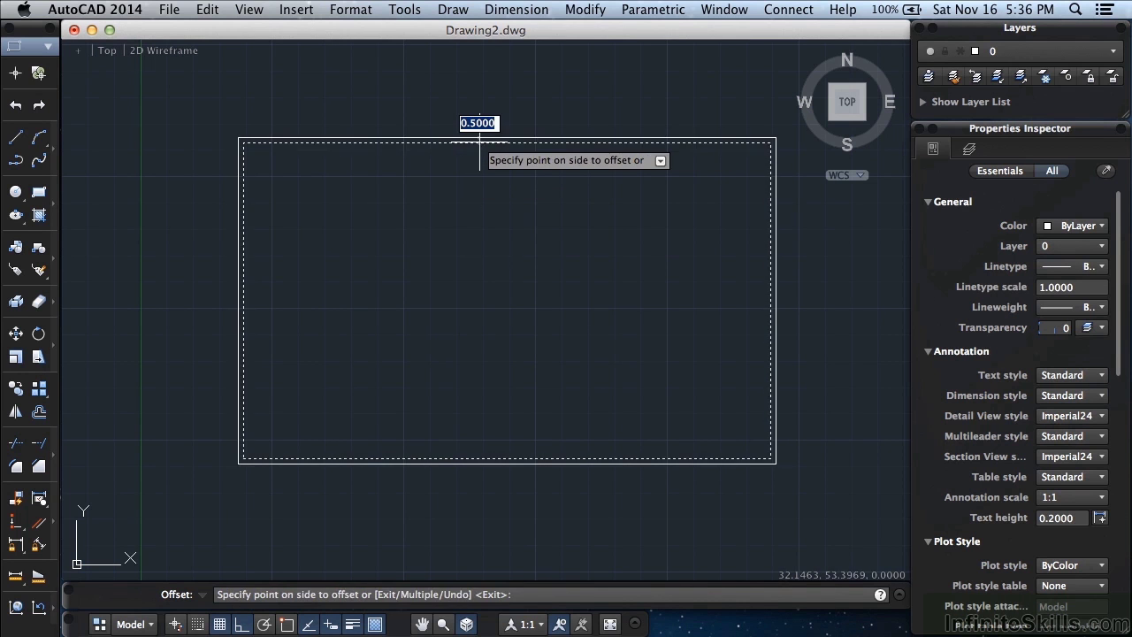
left_click(495, 270)
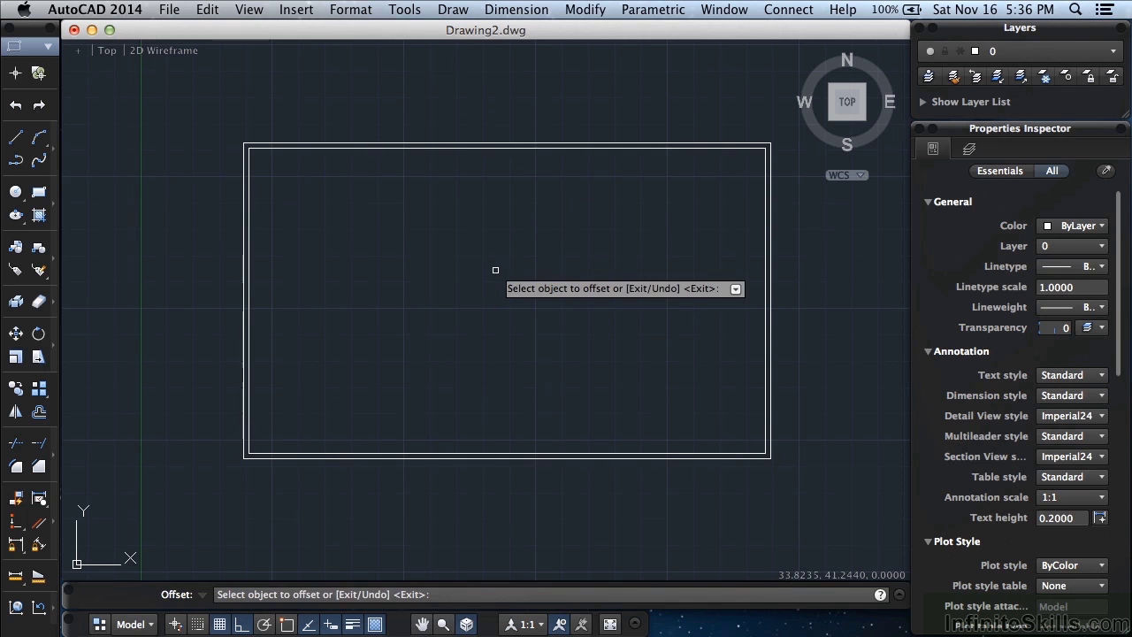
key("Return")
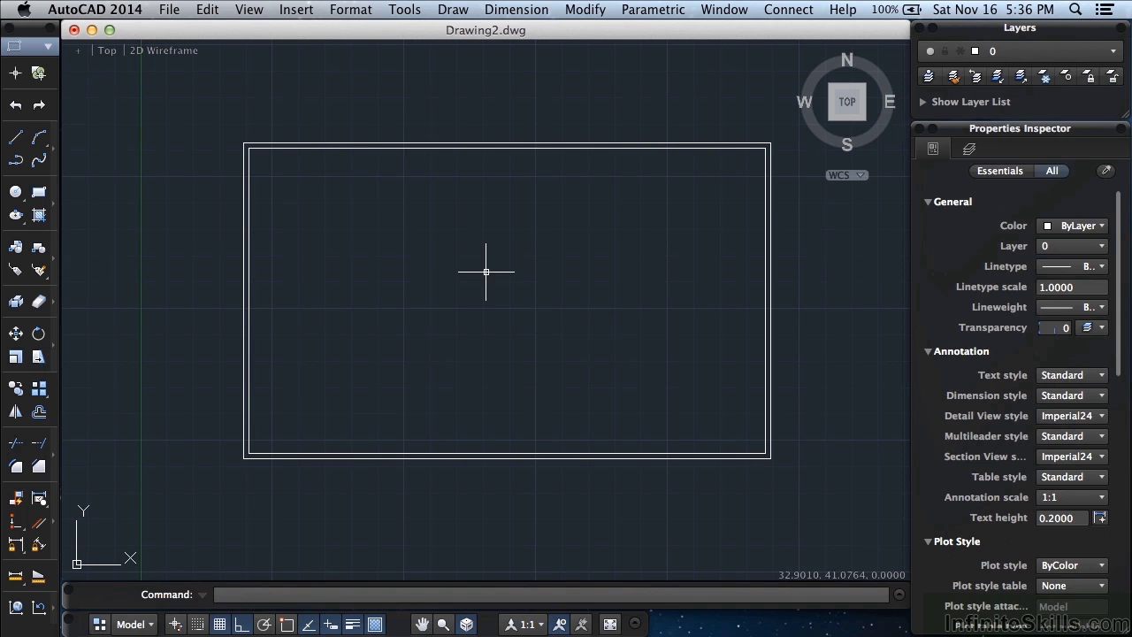
key("Return")
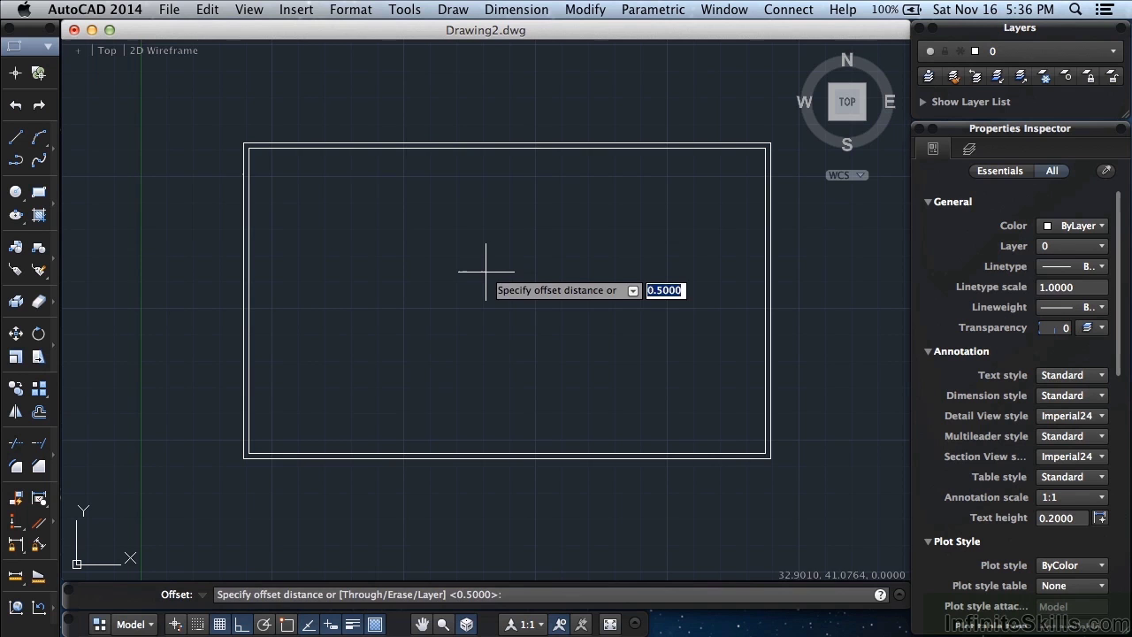
key("Escape")
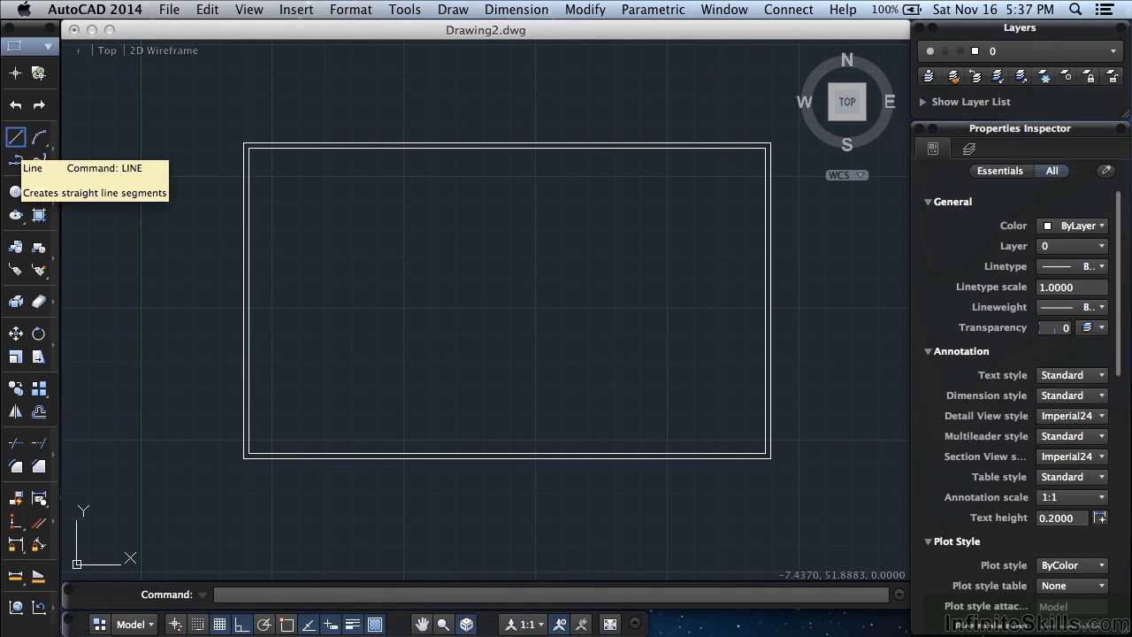
- Draw a vertical line from a Nearest point on the outer top edge, rising above the border
left_click(16, 138)
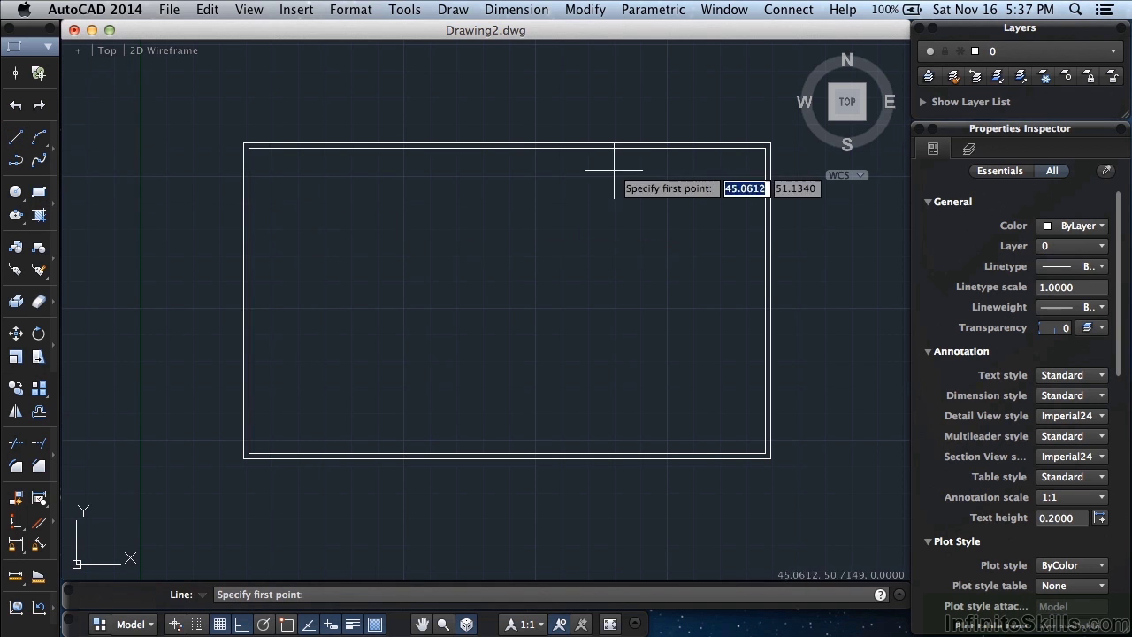
scroll(678, 152, "up", 6)
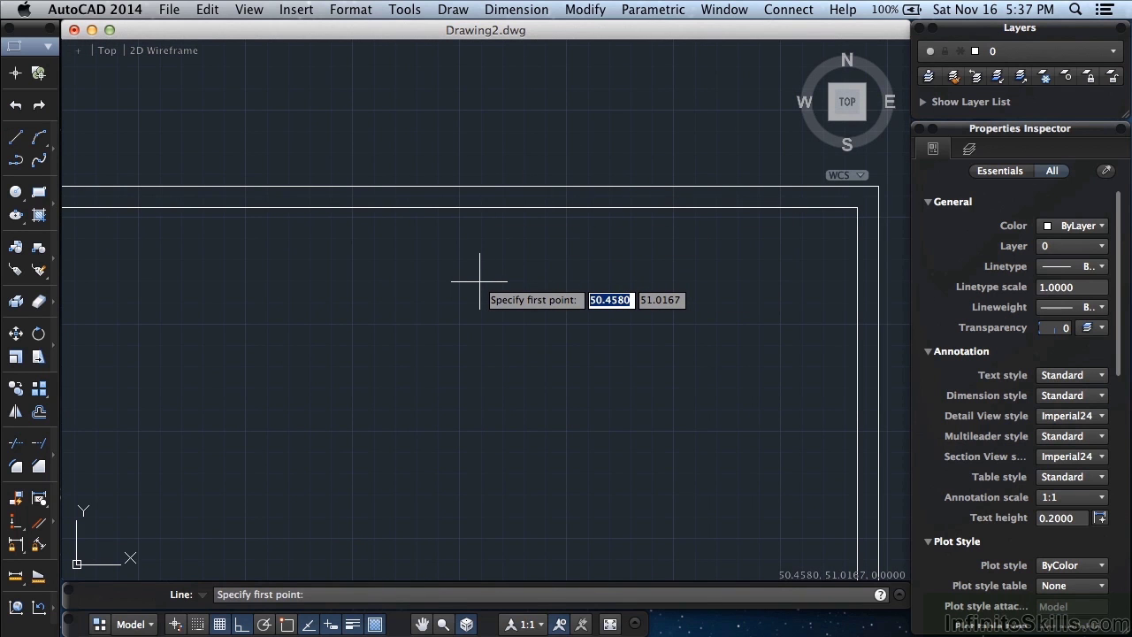
type("ne")
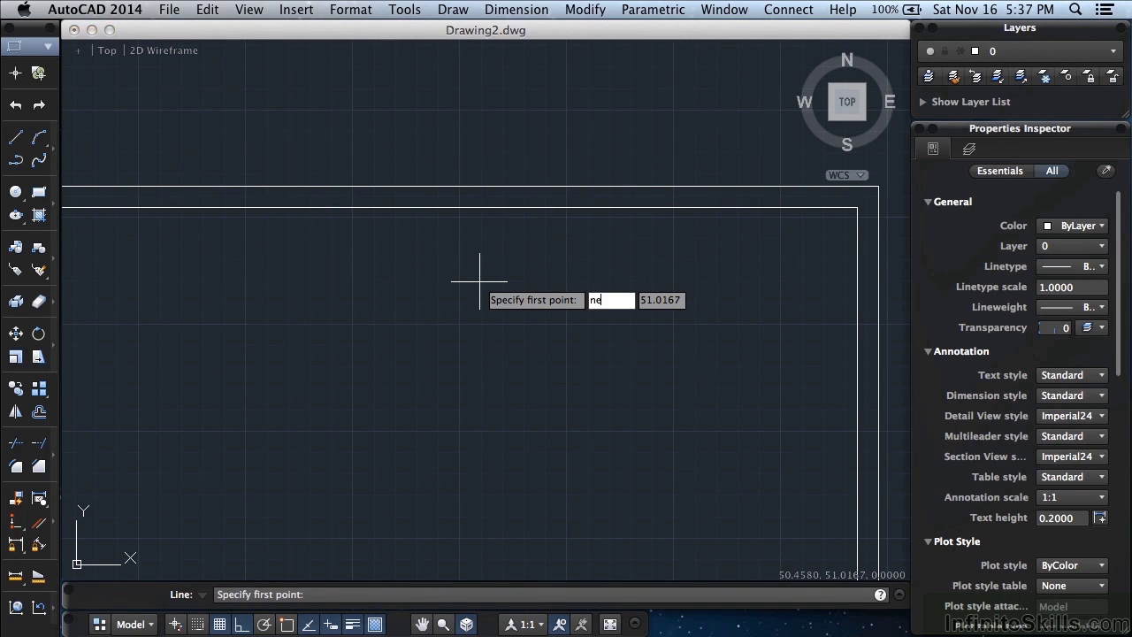
type("a")
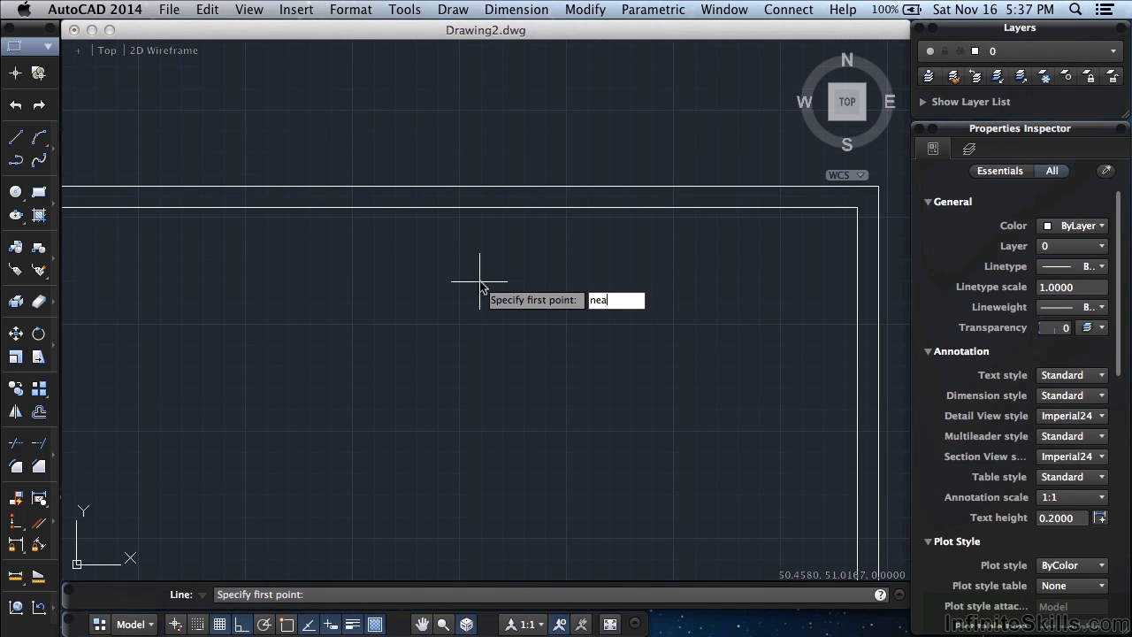
key("Return")
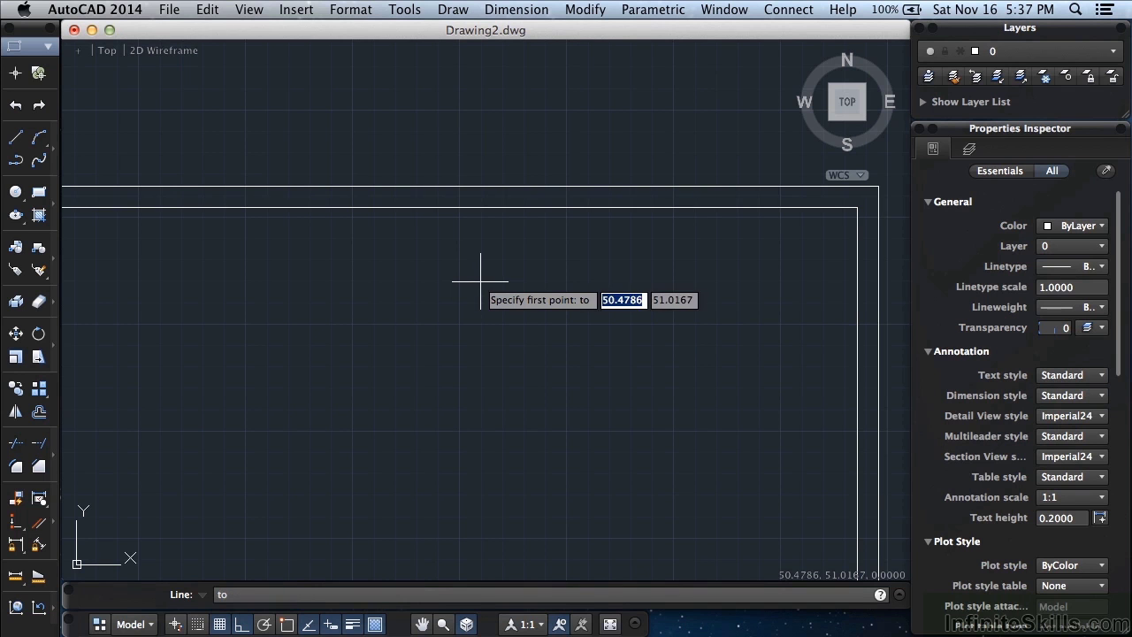
left_click(583, 213)
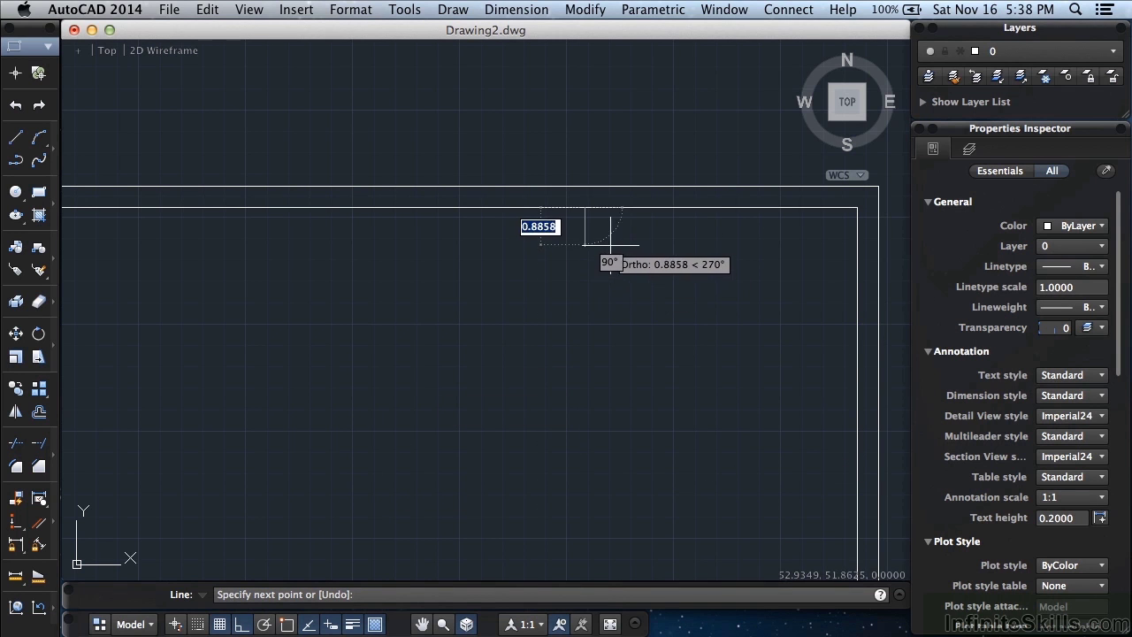
left_click(621, 111)
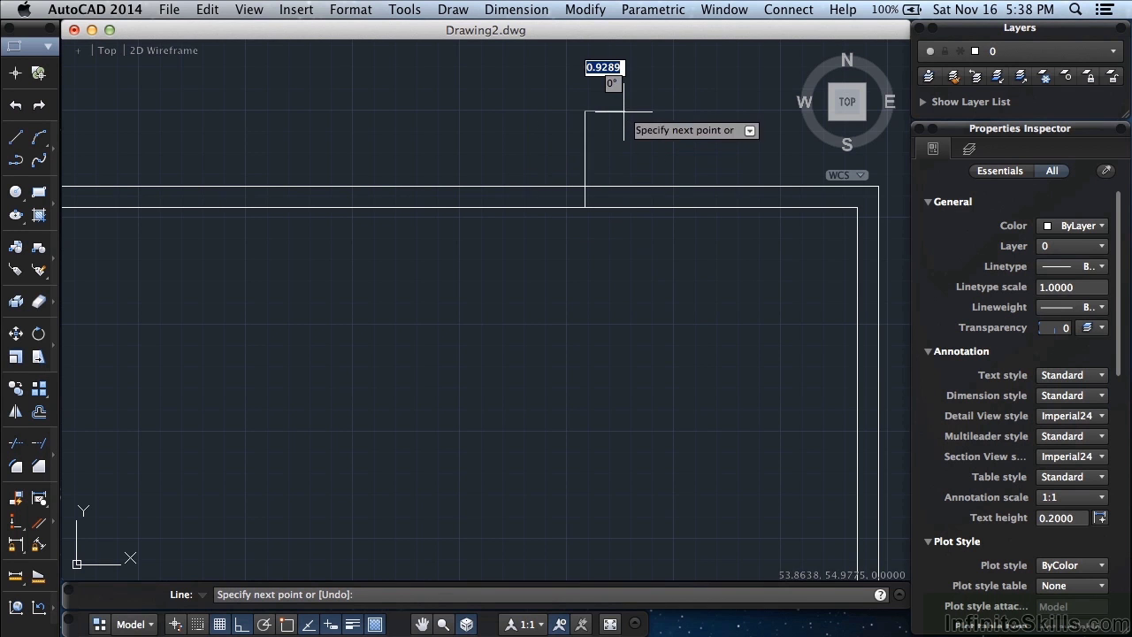
key("Return")
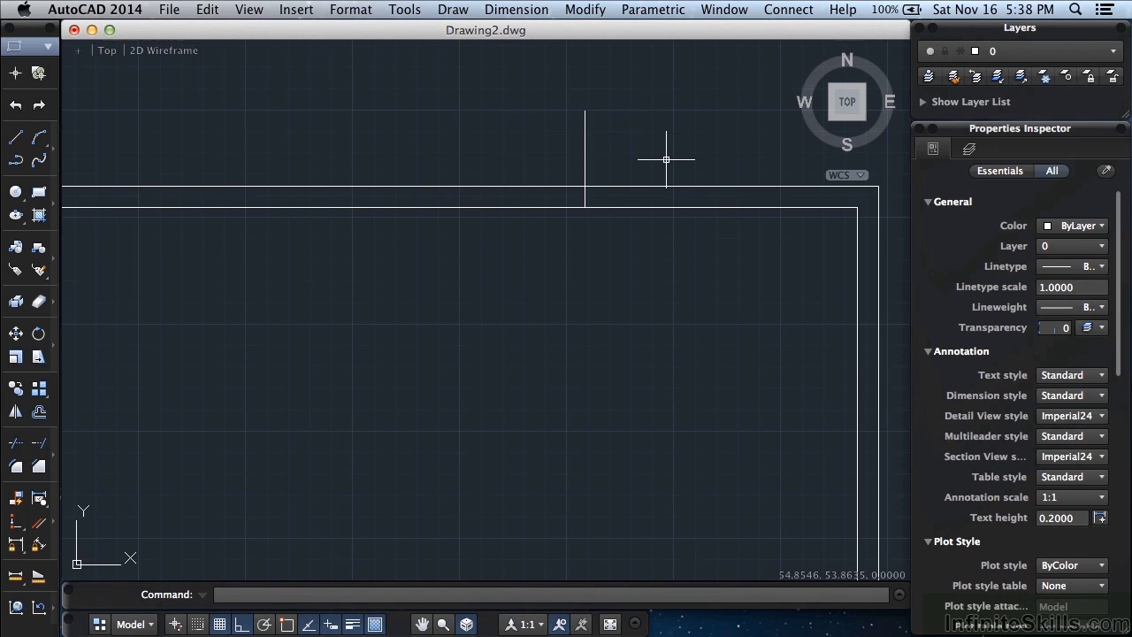
- Offset the vertical line 3 units to its left to form a parallel pair
type("o")
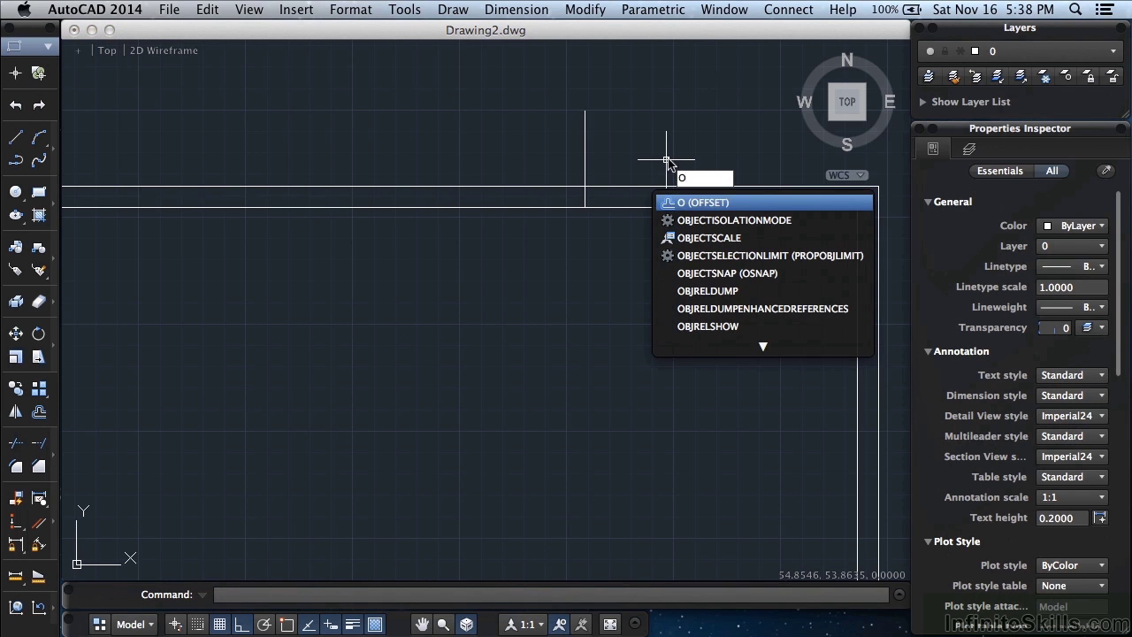
key("Return")
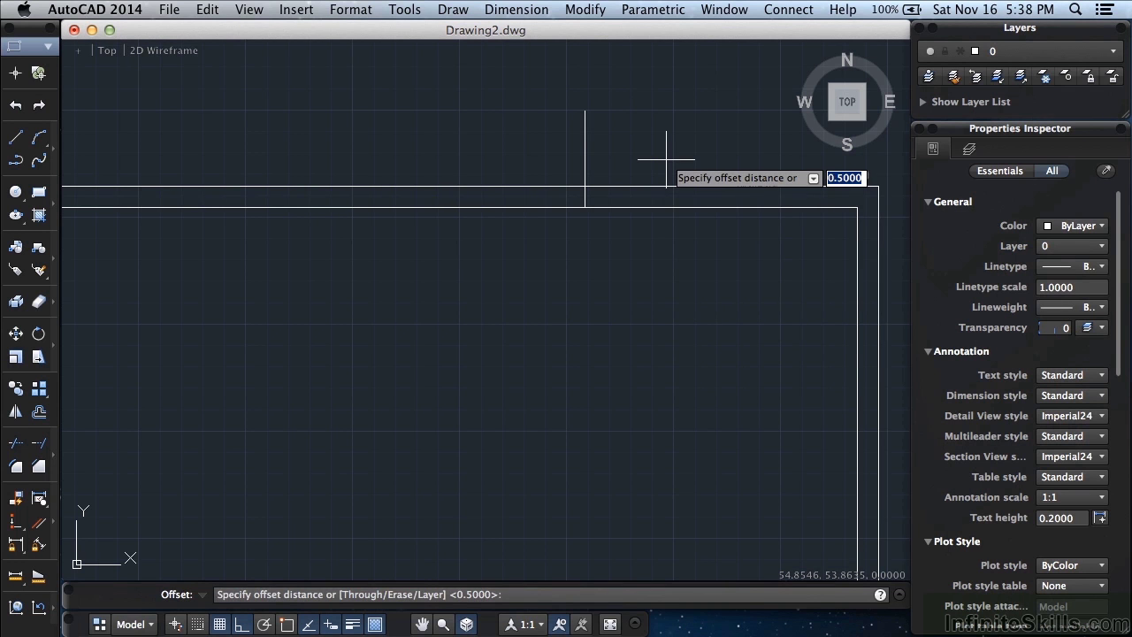
type("3")
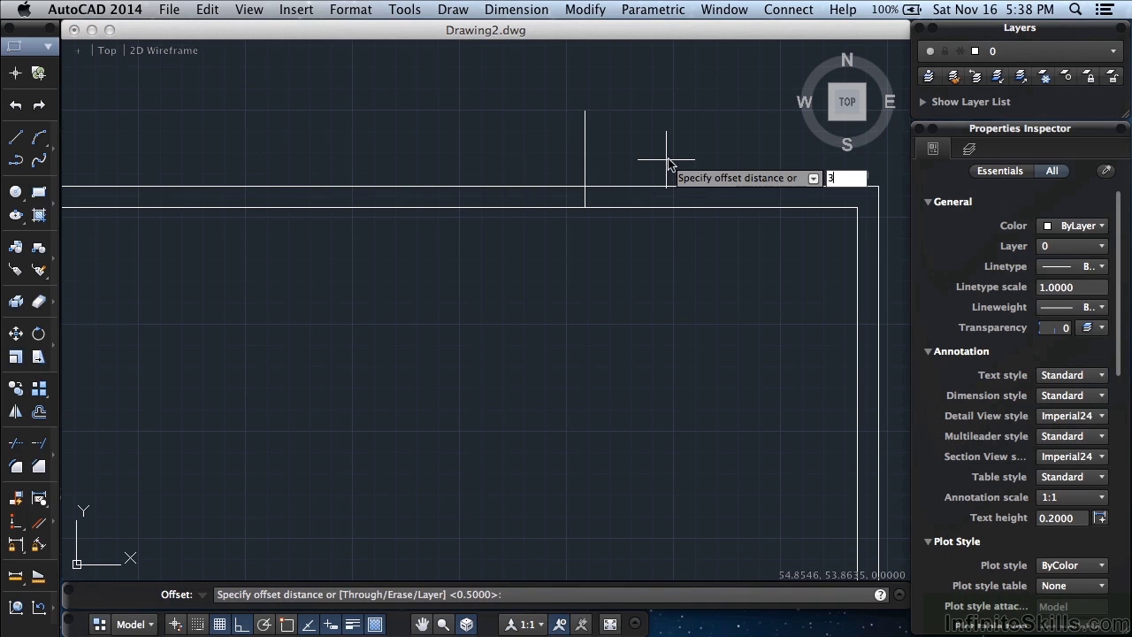
key("Return")
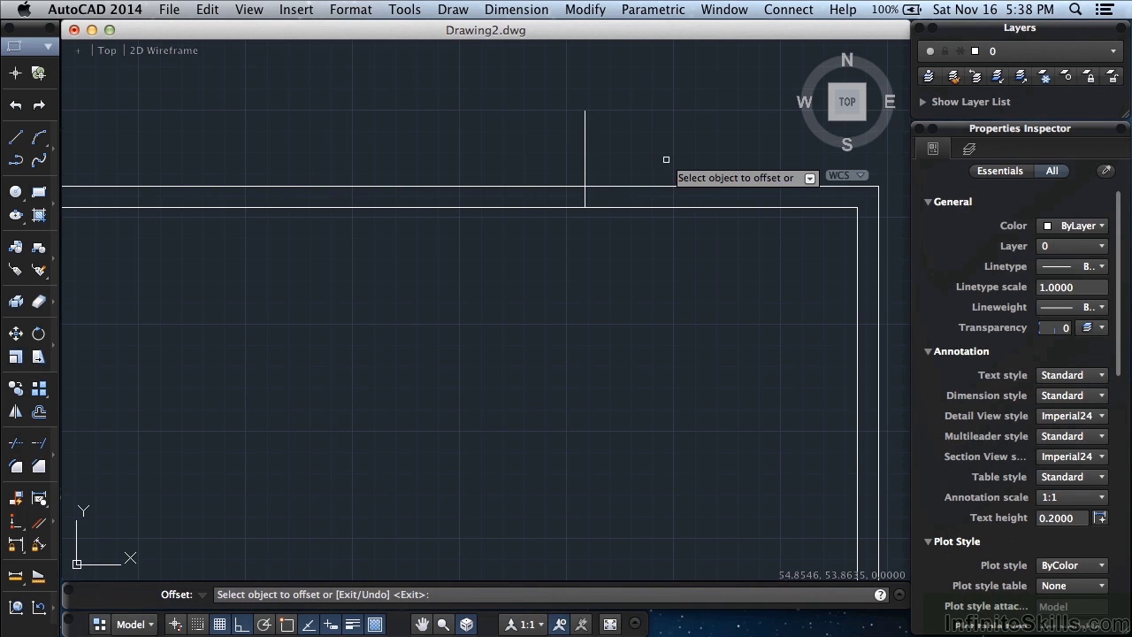
left_click(583, 140)
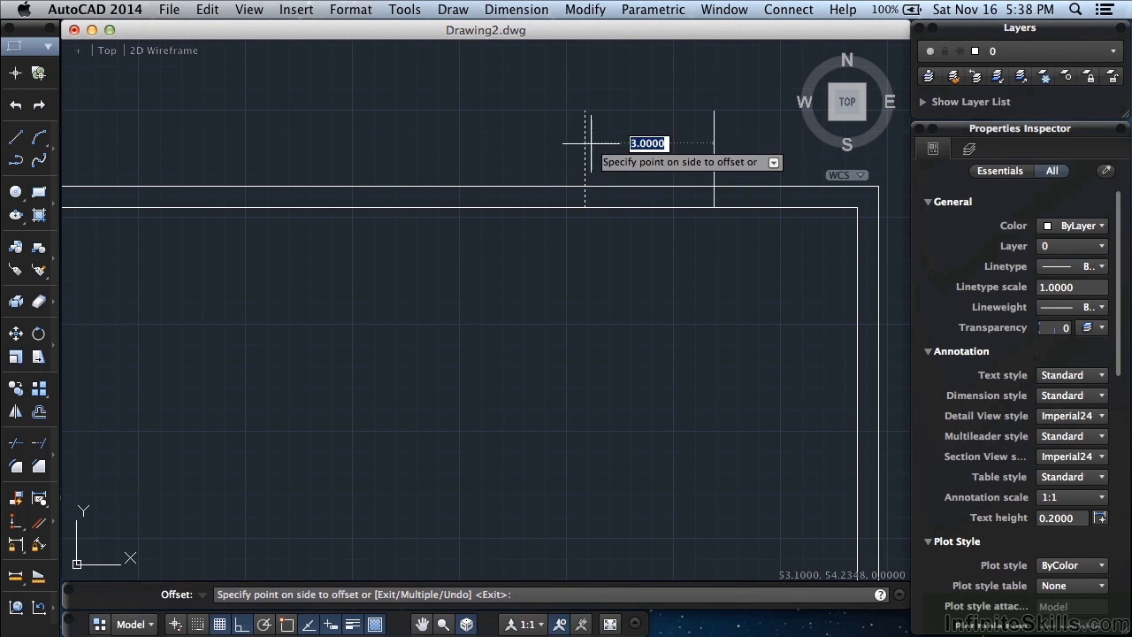
left_click(519, 140)
key("Return")
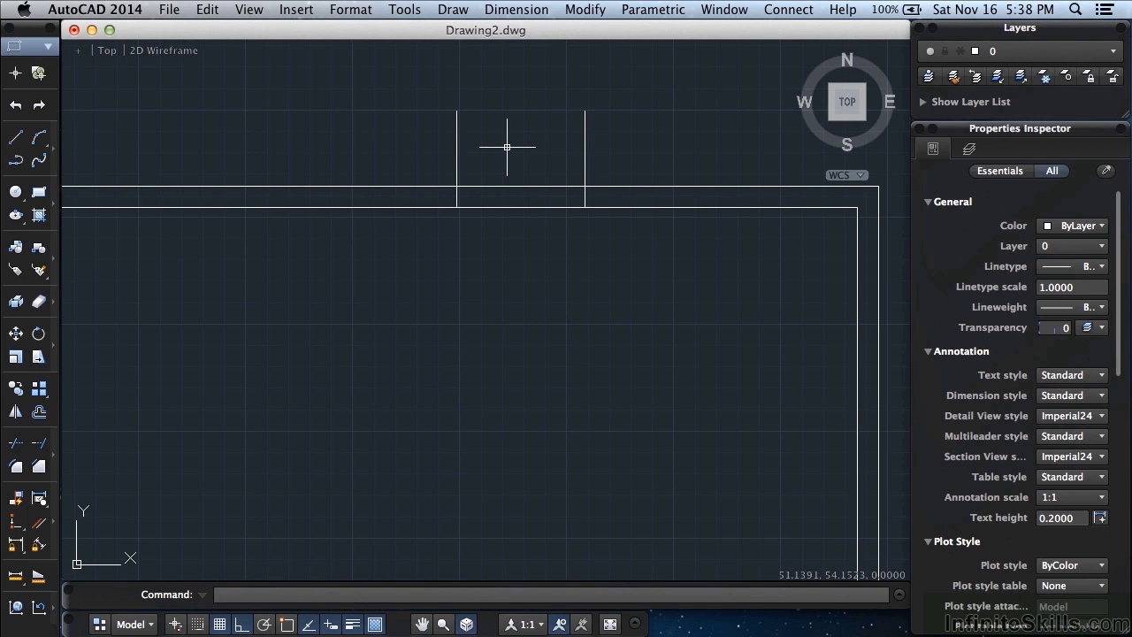
- Trim both top border lines between the two vertical lines, opening a 3-unit doorway gap
type("TRIM")
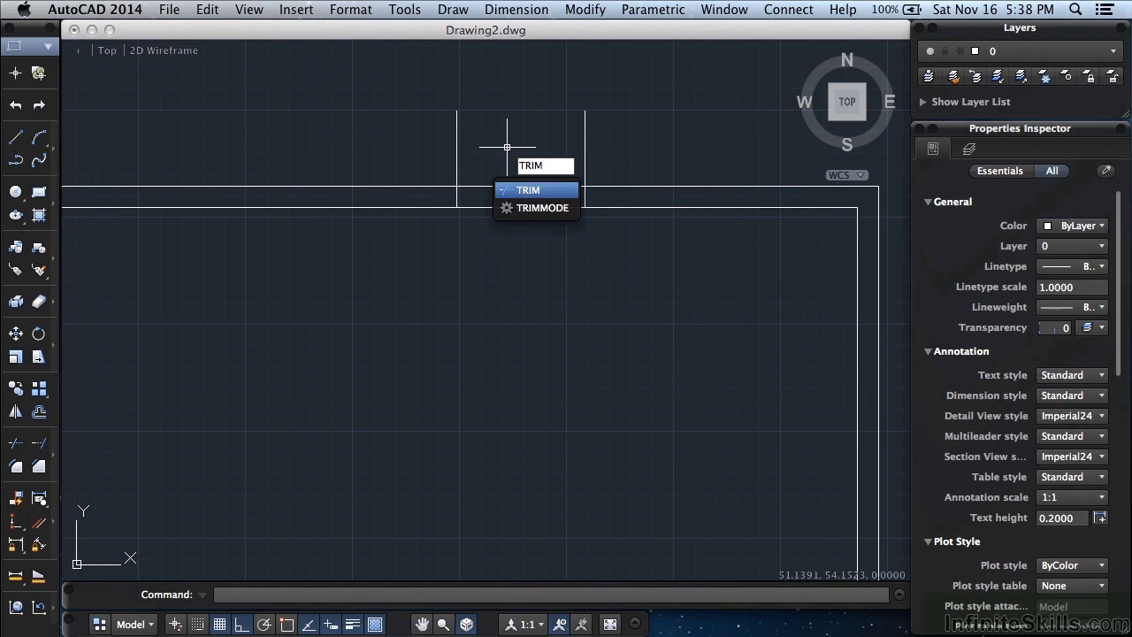
key("Return")
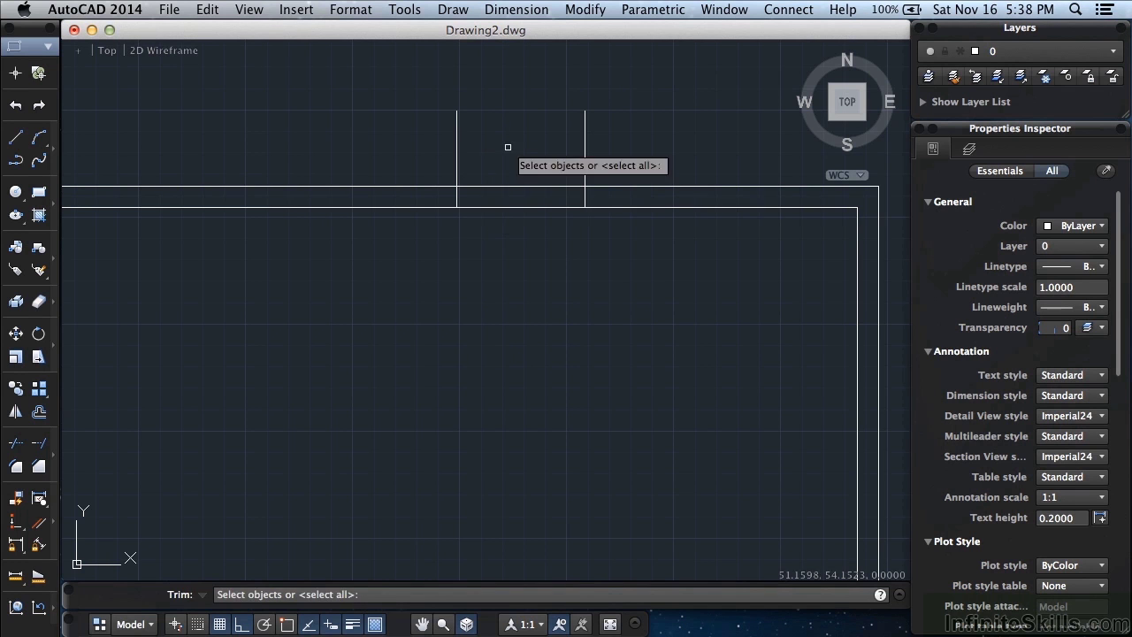
left_click(647, 138)
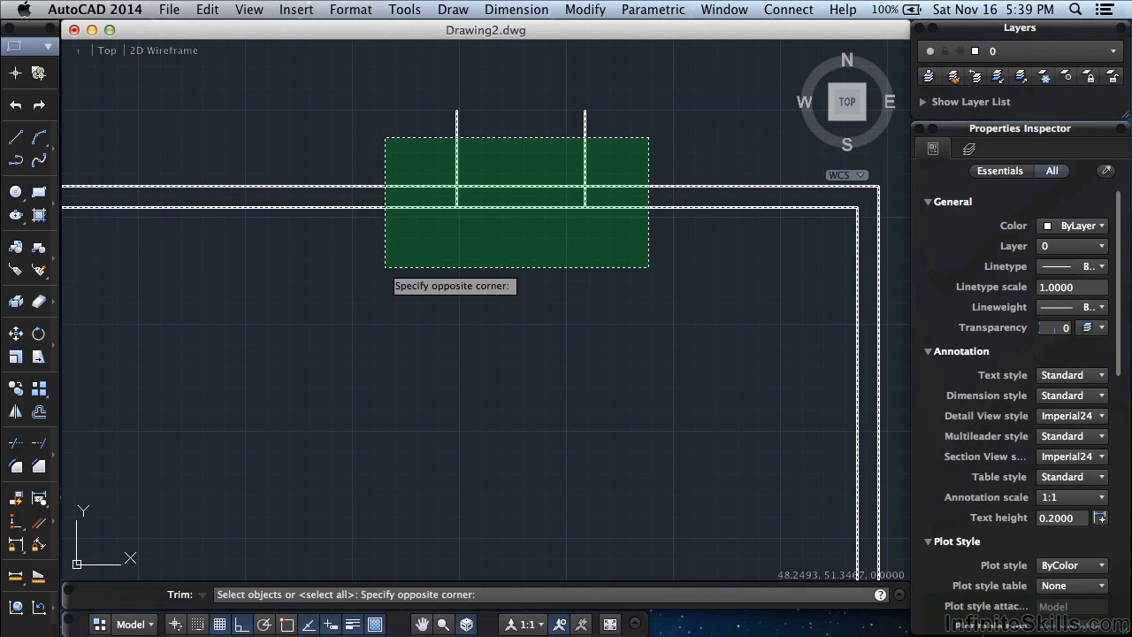
left_click(385, 267)
key("Return")
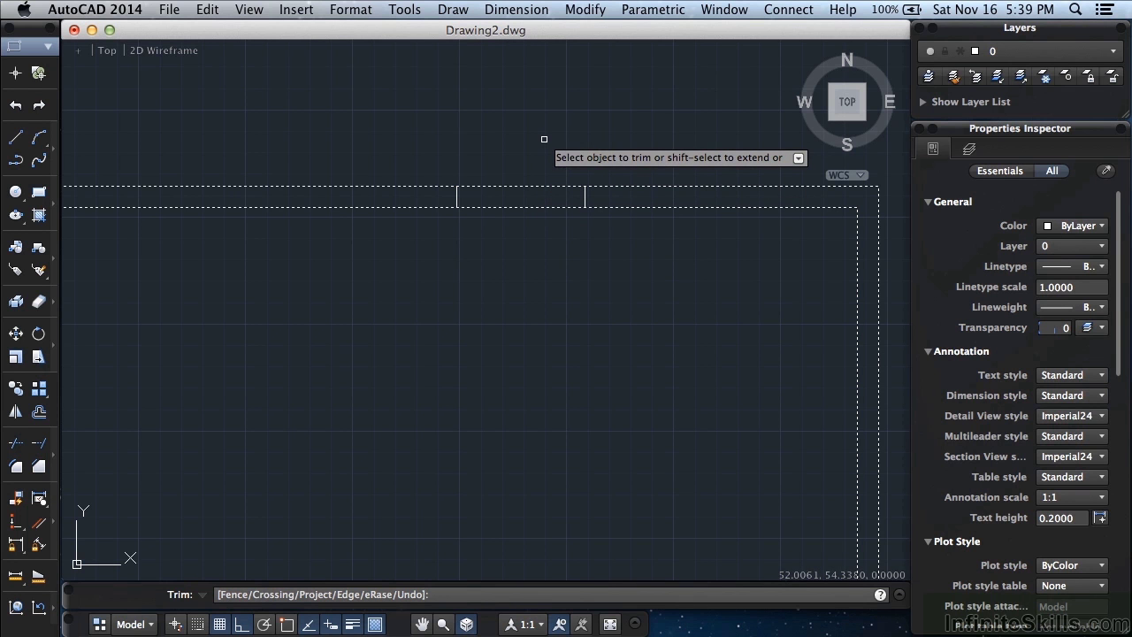
left_click(543, 139)
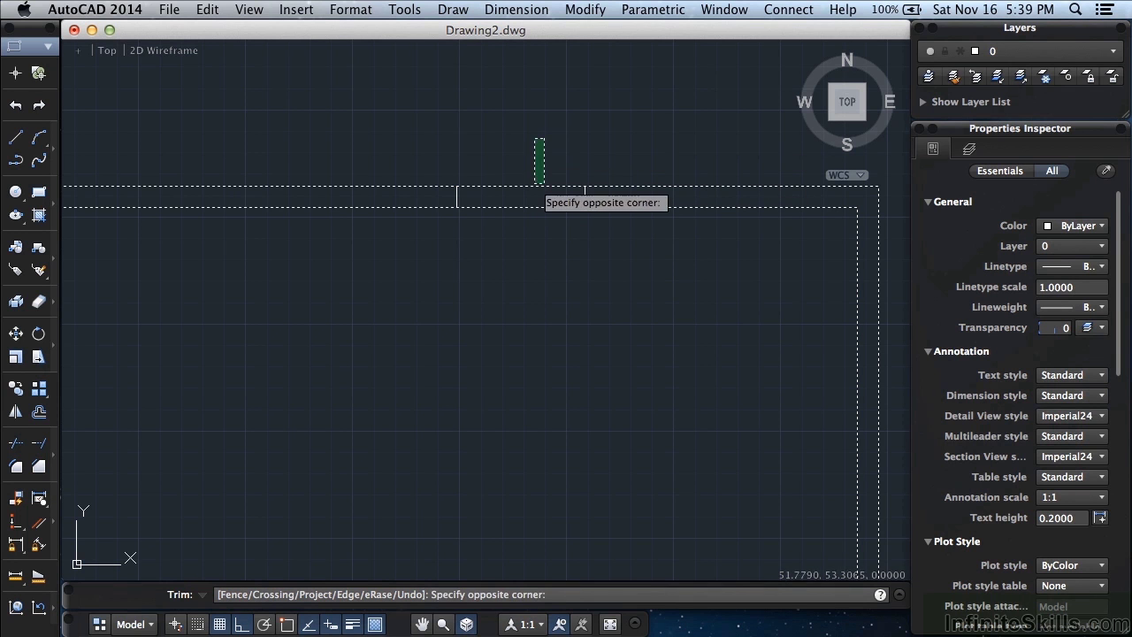
left_click(533, 237)
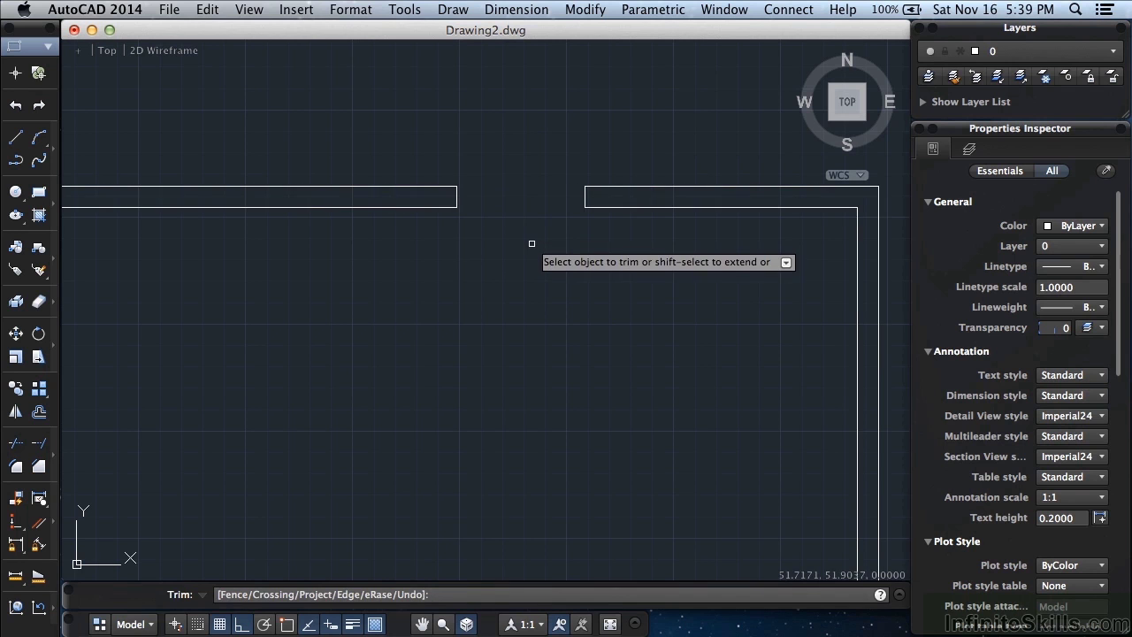
key("Return")
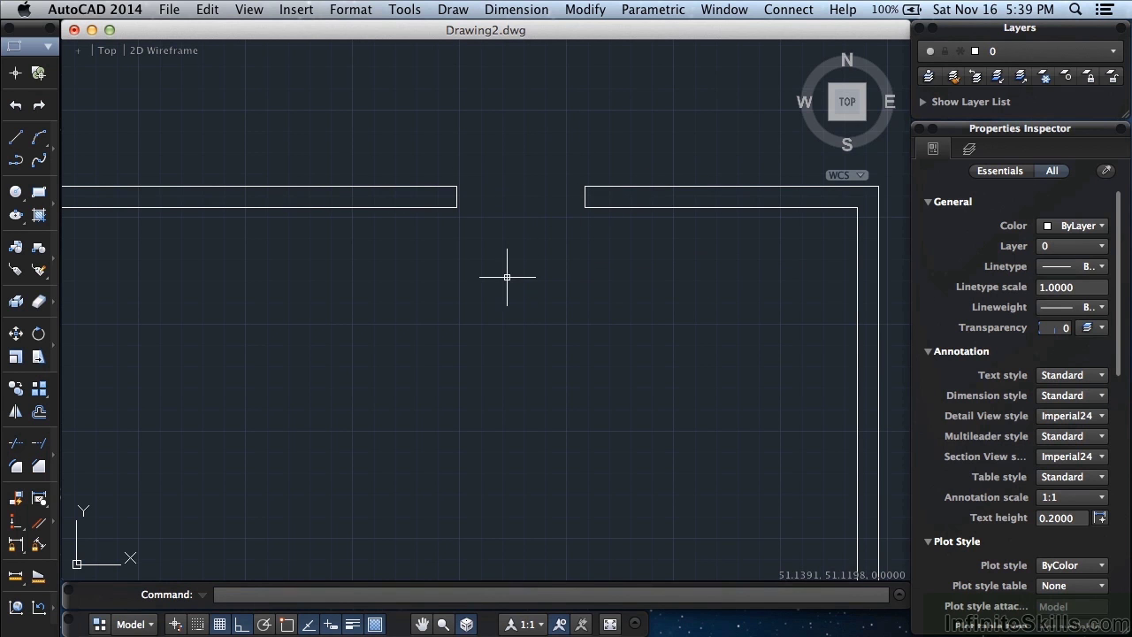
- Start a line at the inner right edge's midpoint and run it 25 units left
scroll(515, 279, "down", 2)
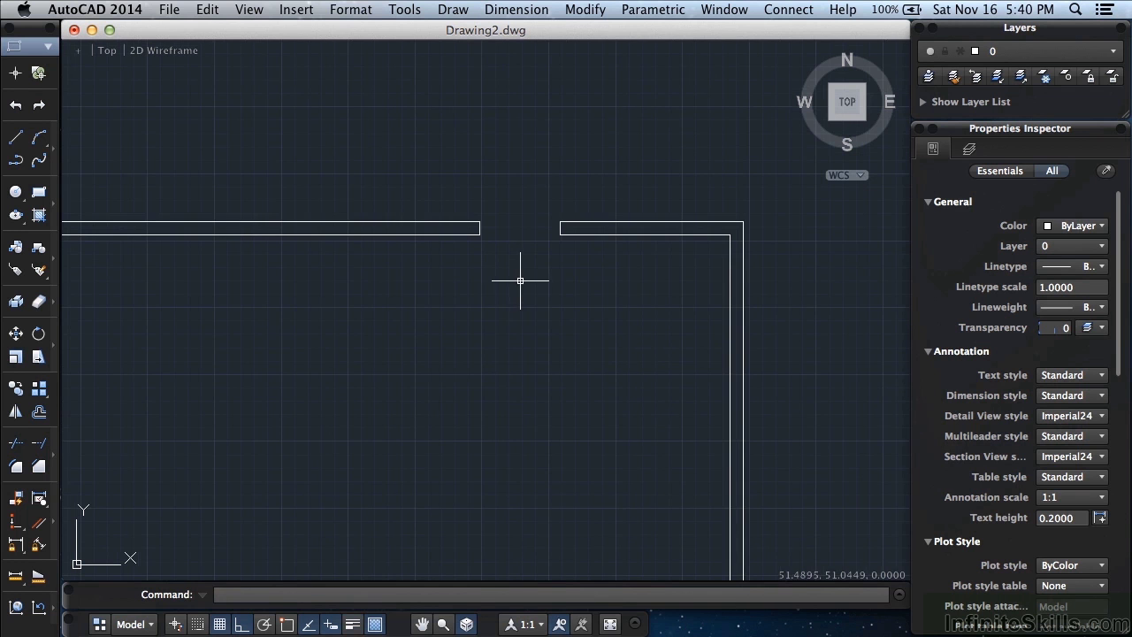
scroll(607, 253, "down", 3)
scroll(607, 254, "down", 2)
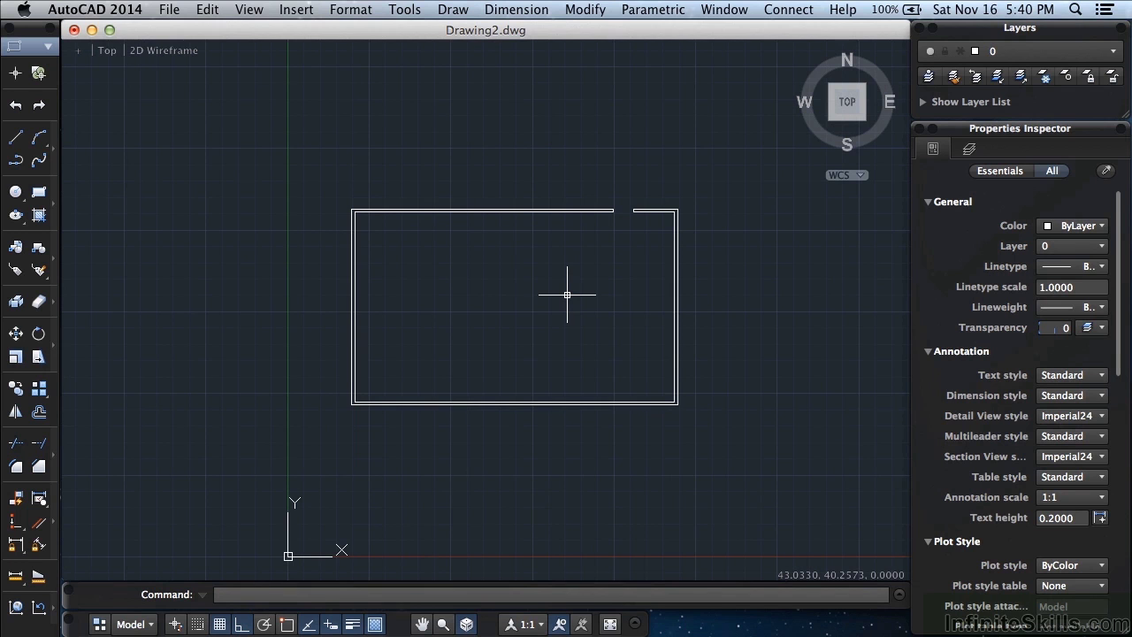
type("lin")
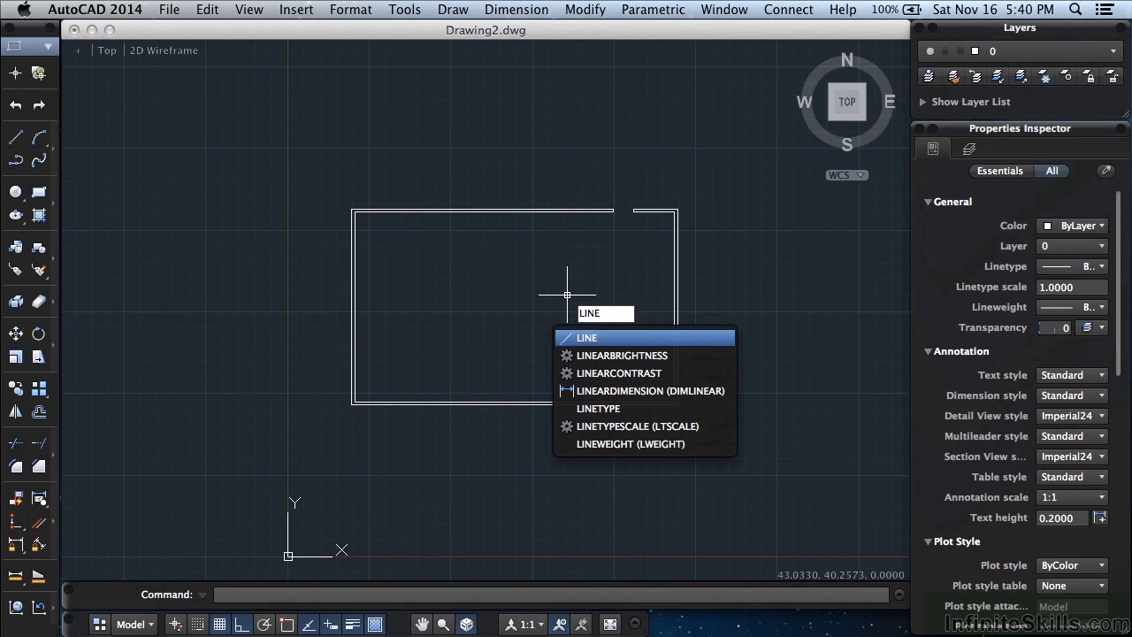
key("Return")
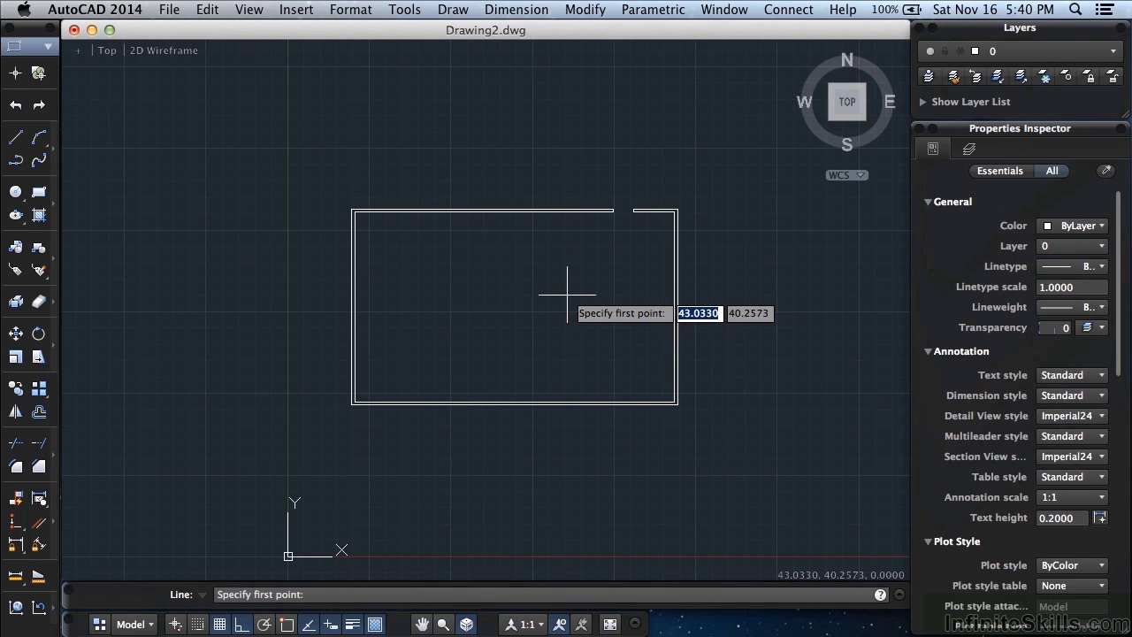
type("mid")
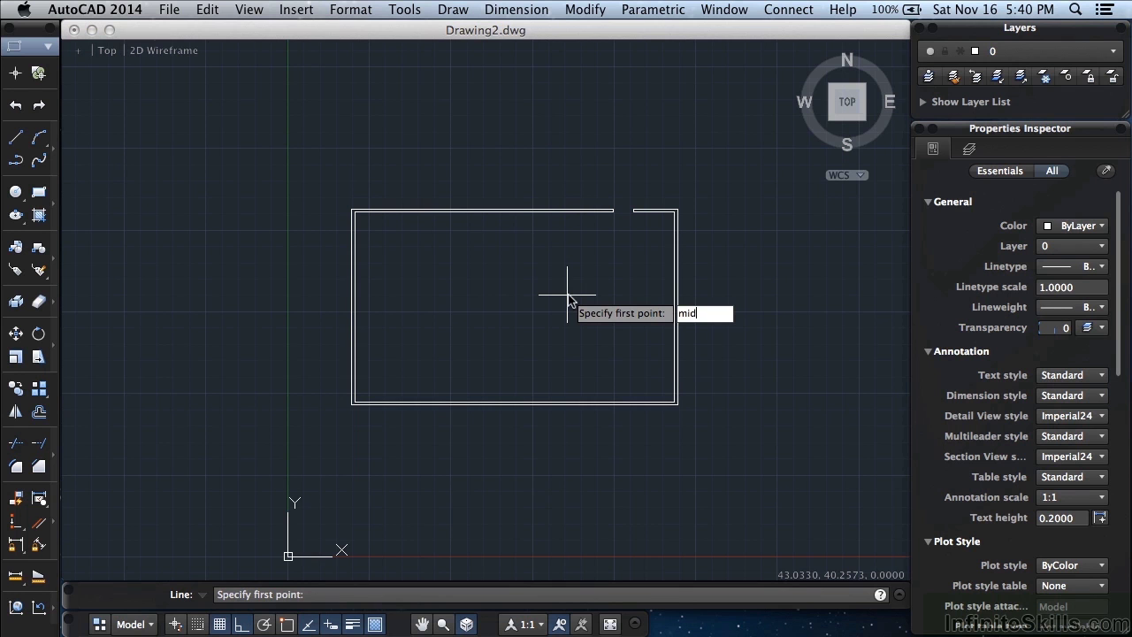
key("Return")
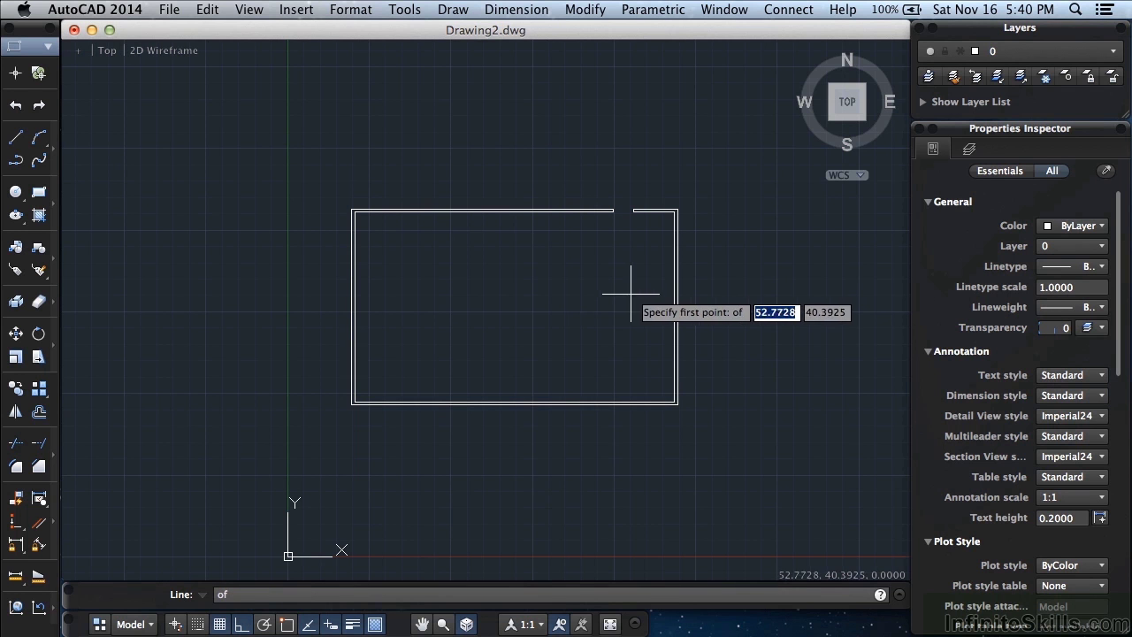
scroll(670, 292, "up", 6)
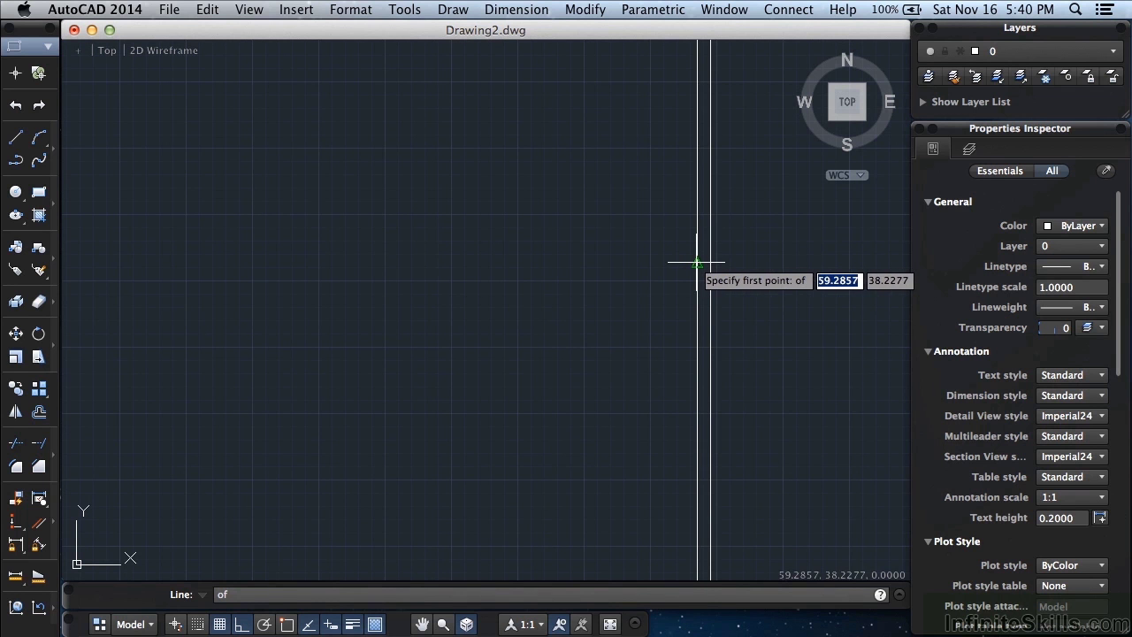
left_click(697, 262)
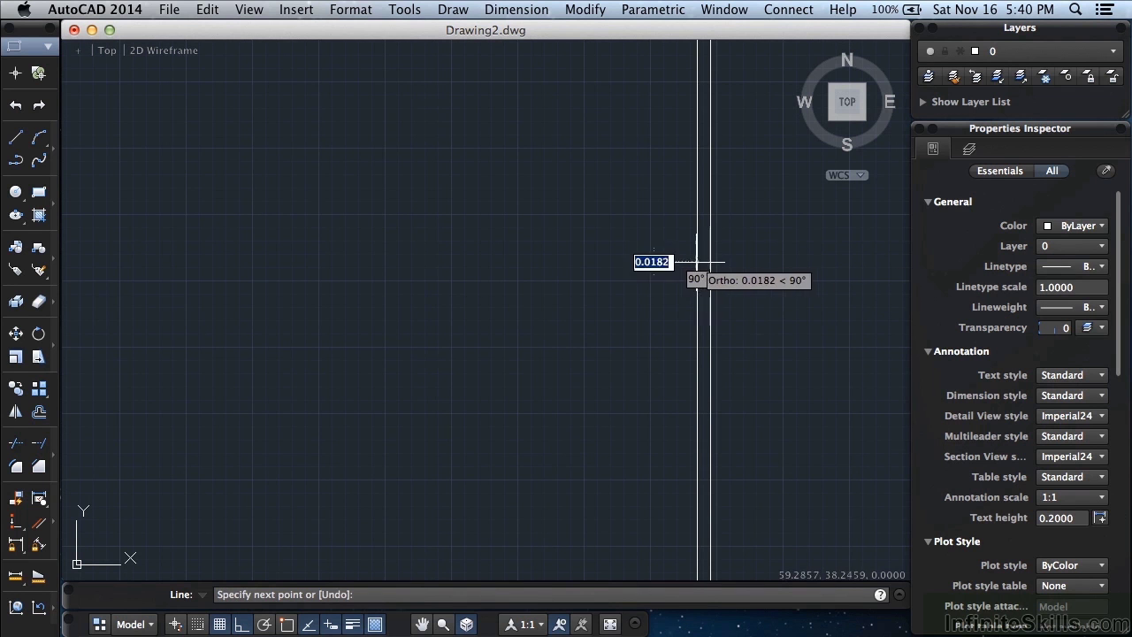
scroll(689, 261, "down", 5)
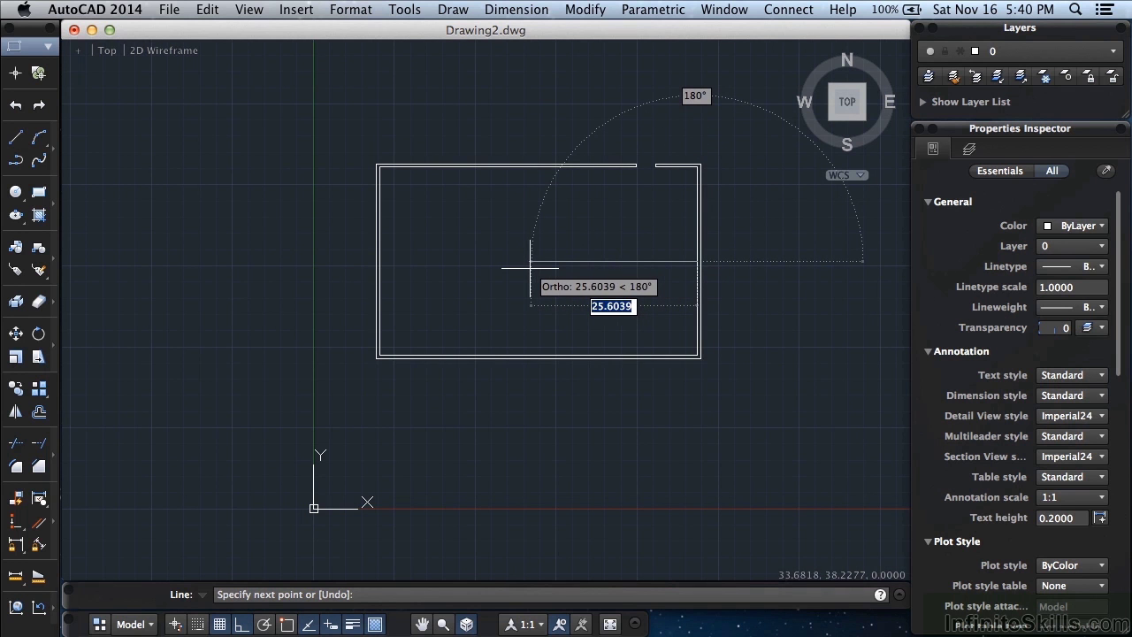
type("25")
key("Return")
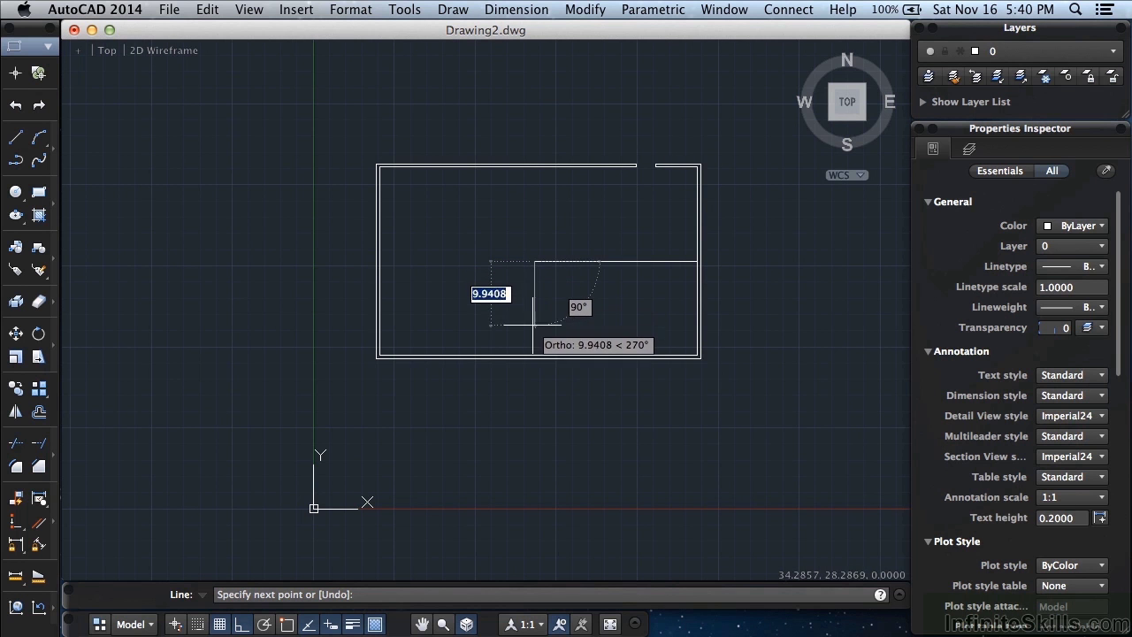
- Drop the line perpendicular to the inner bottom edge and finish it
scroll(530, 339, "up", 4)
type("per")
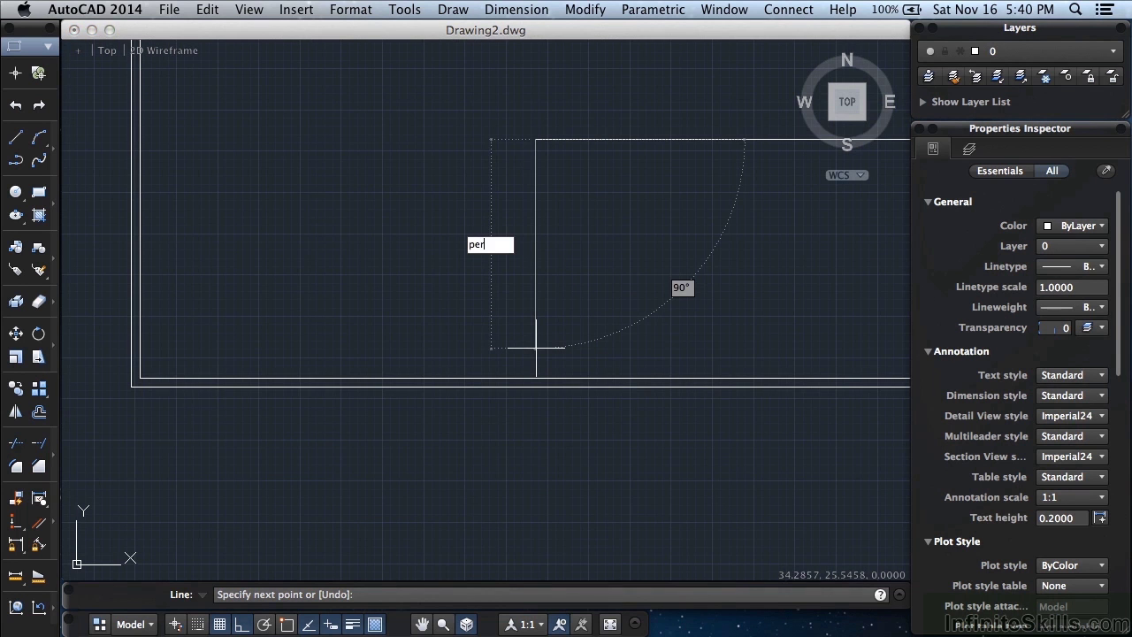
key("Return")
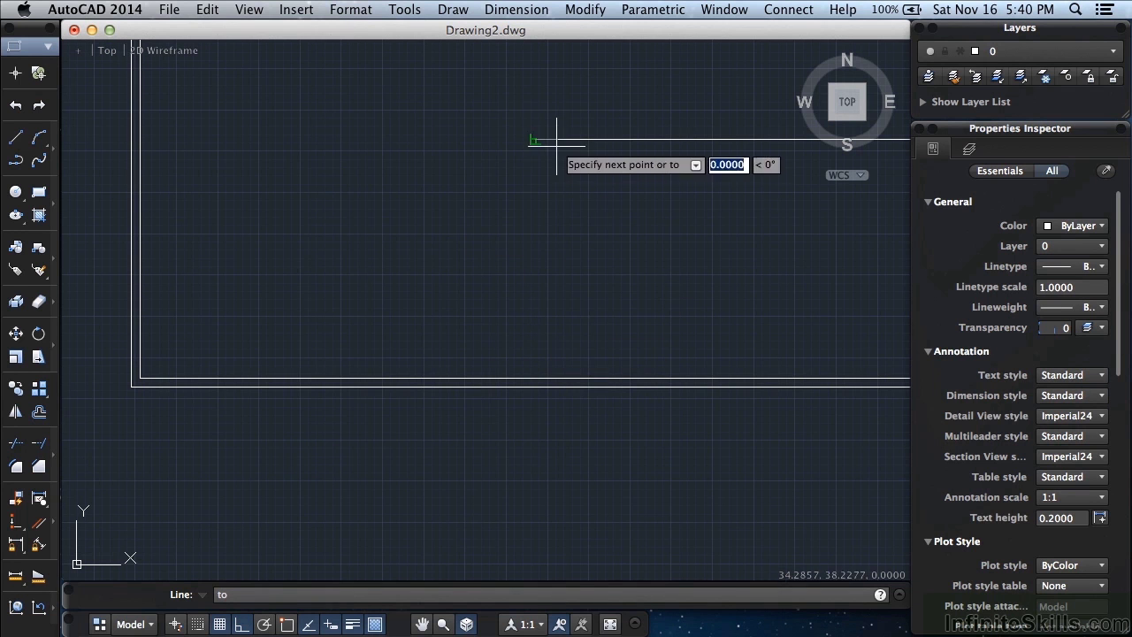
left_click(556, 376)
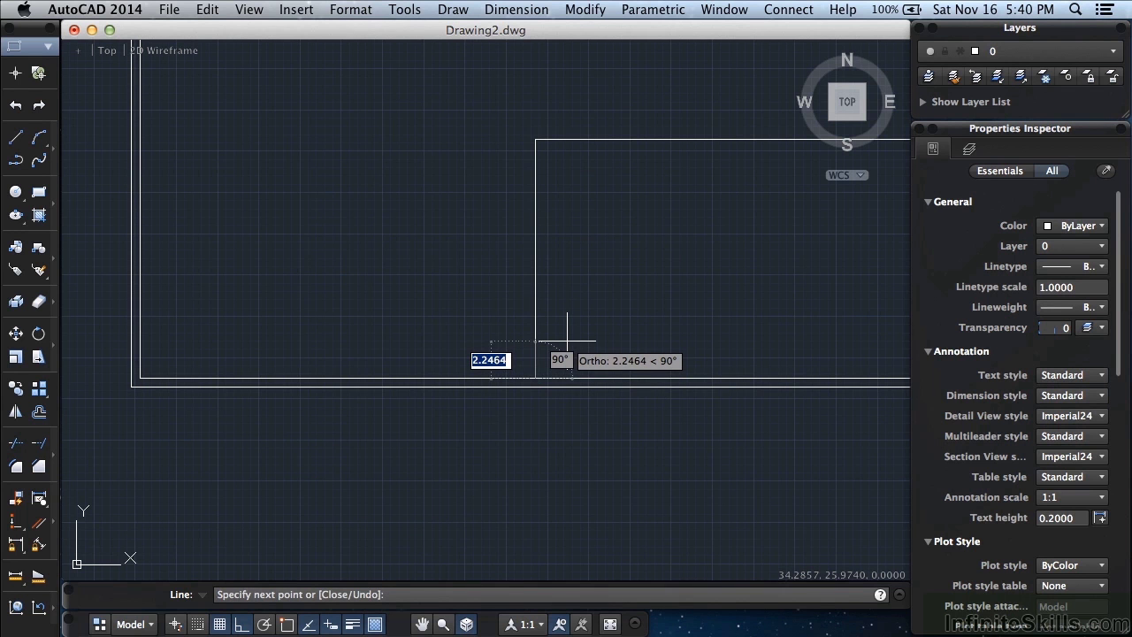
key("Return")
middle_click_drag(723, 252, 518, 280)
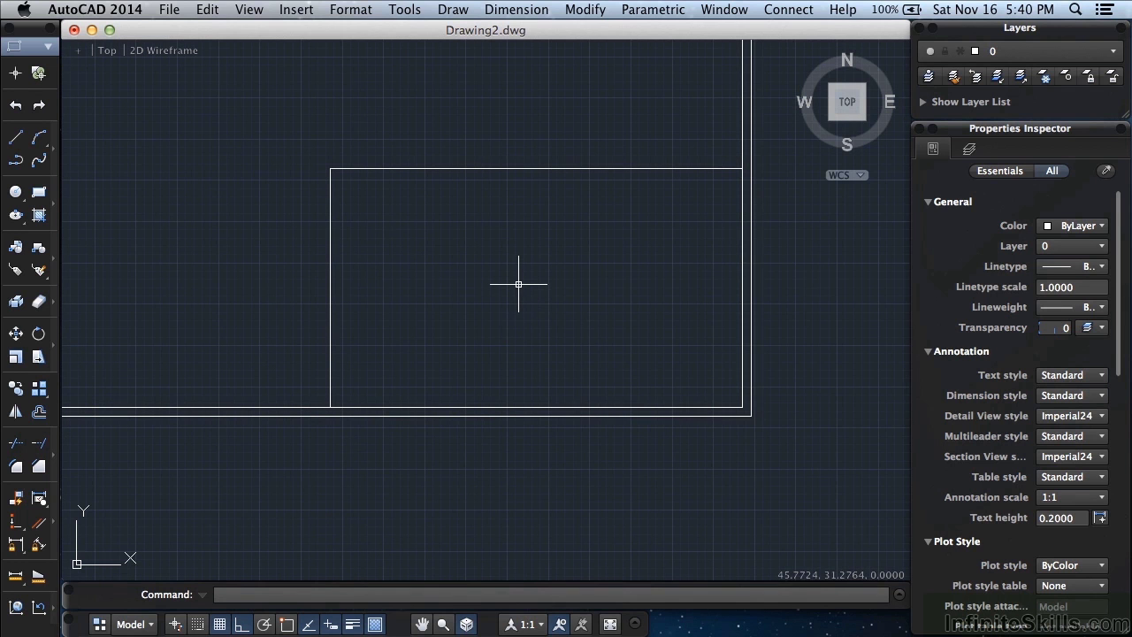
- Draw a radius-5 circle centred on the endpoint where the interior lines meet
type("c")
key("Return")
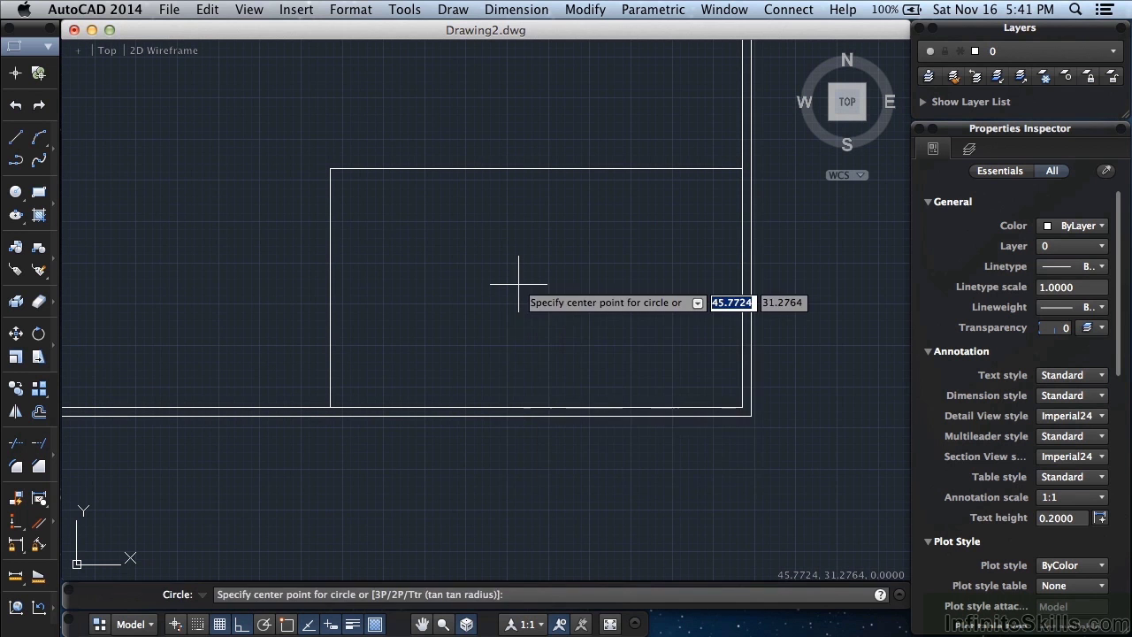
type("end")
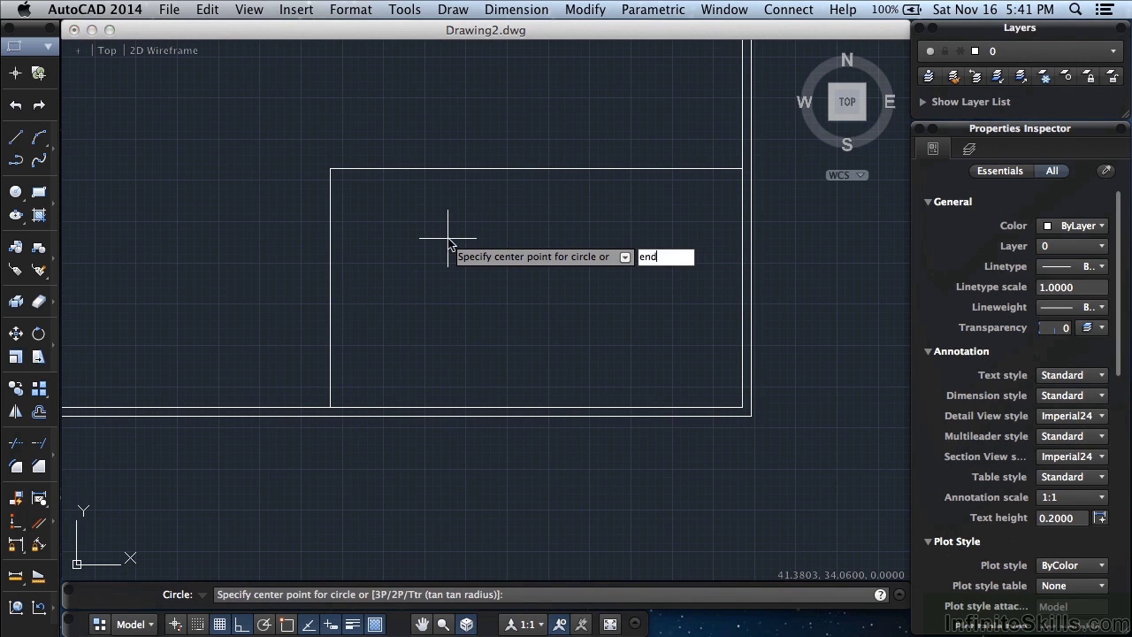
key("Return")
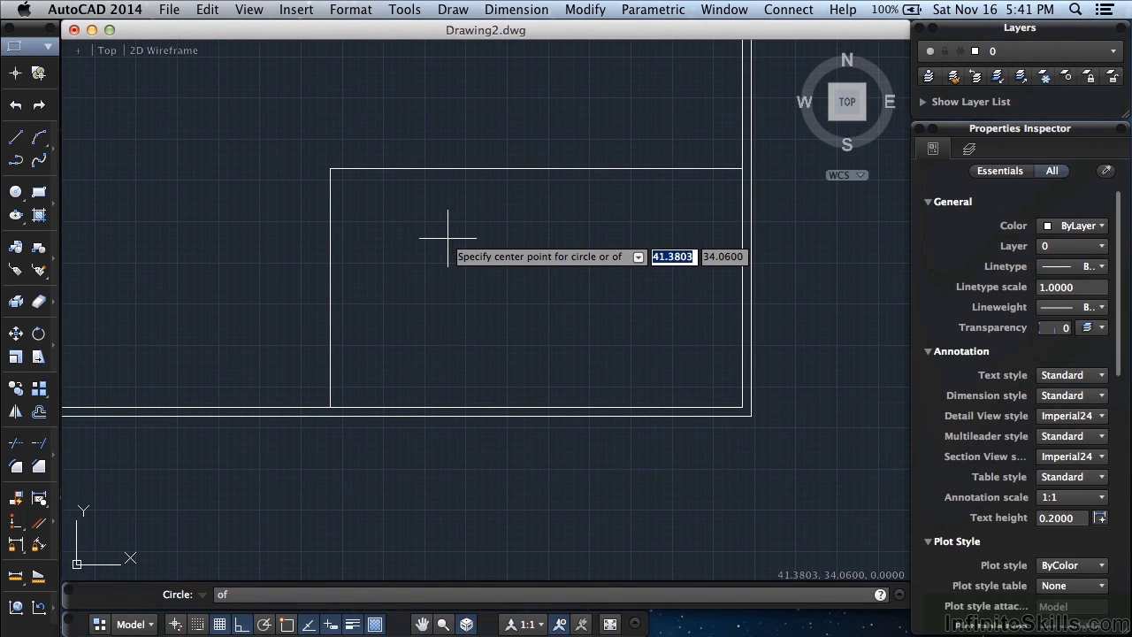
left_click(346, 166)
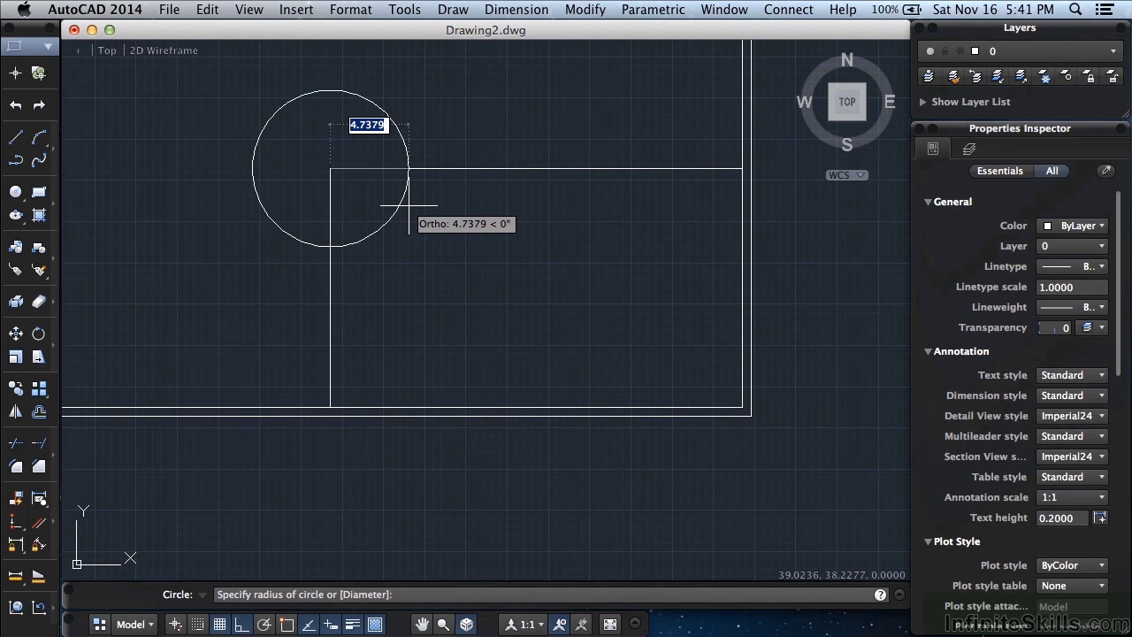
type("5")
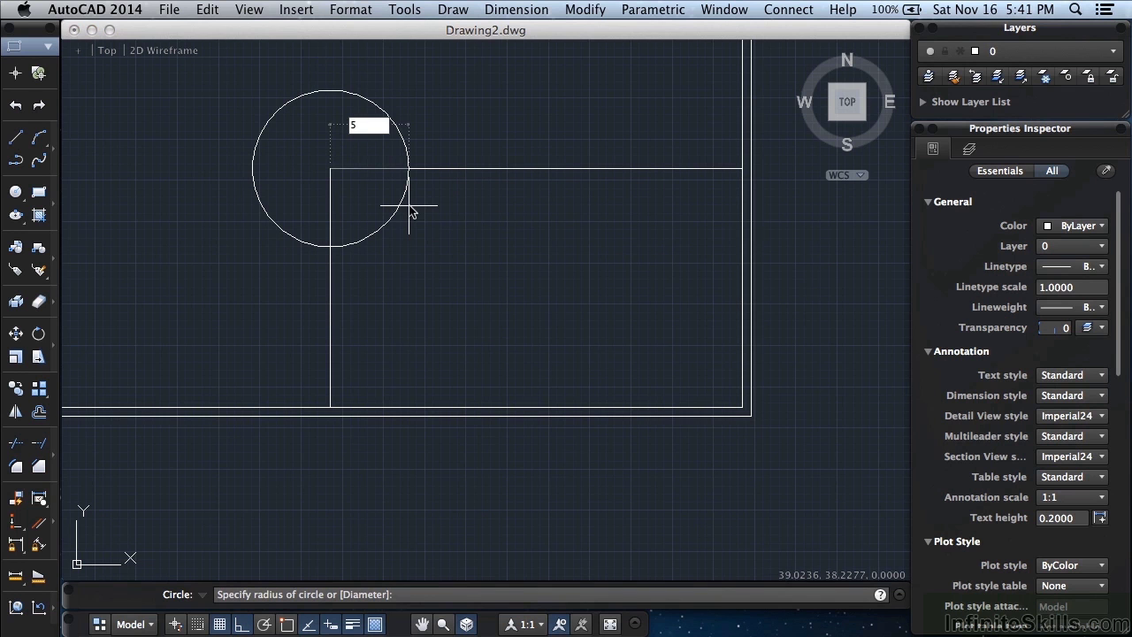
key("Return")
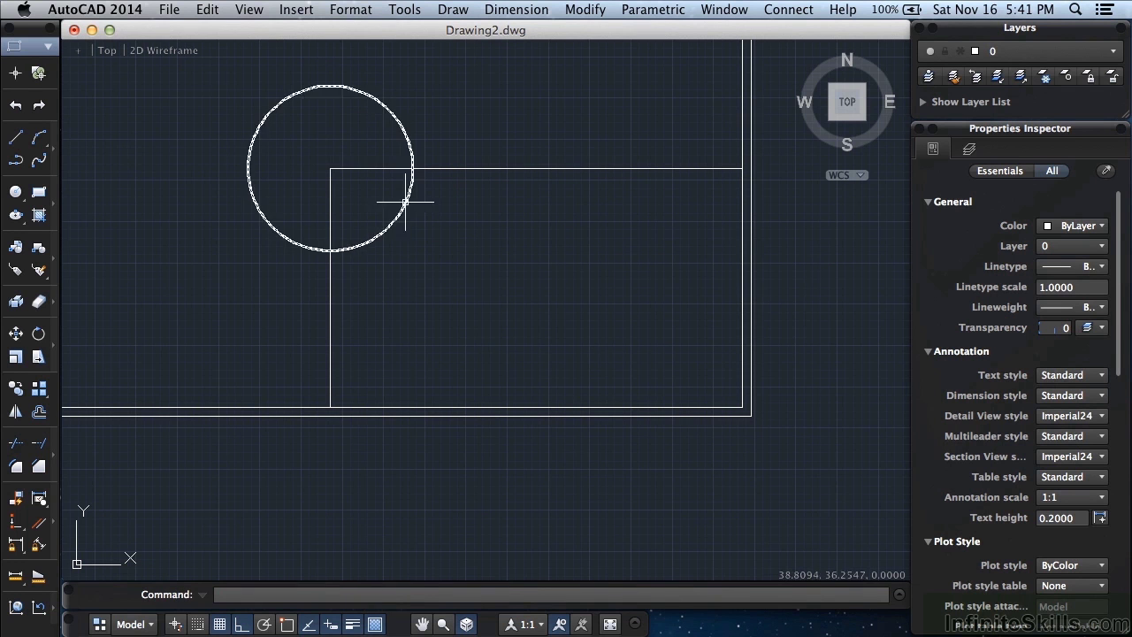
middle_click_drag(406, 213, 504, 278)
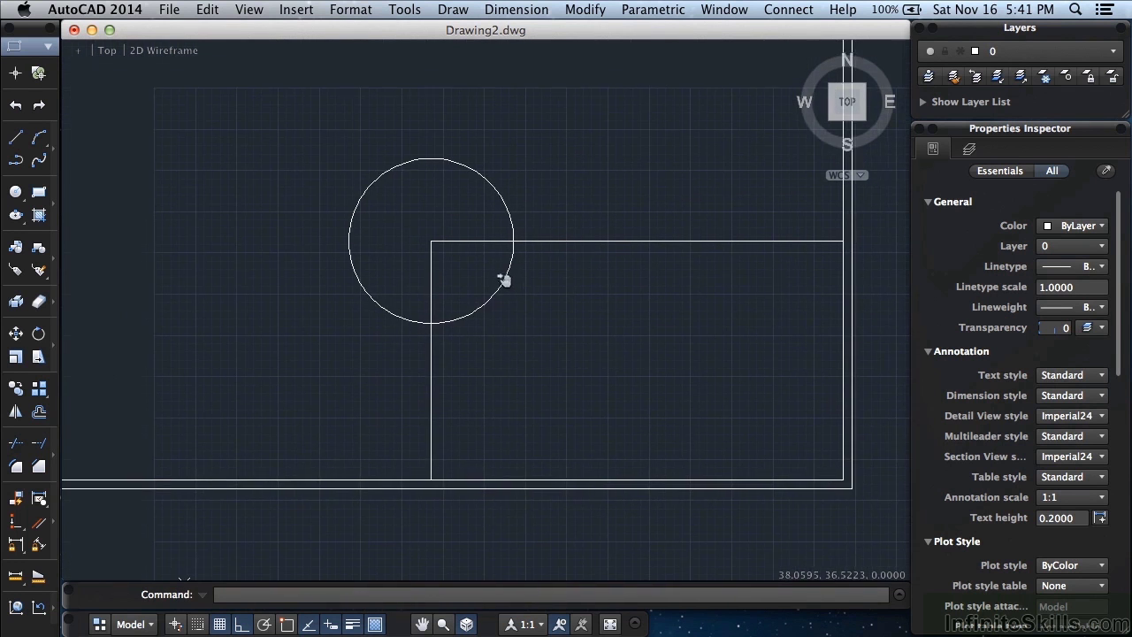
scroll(480, 268, "down", 3)
scroll(495, 200, "up", 2)
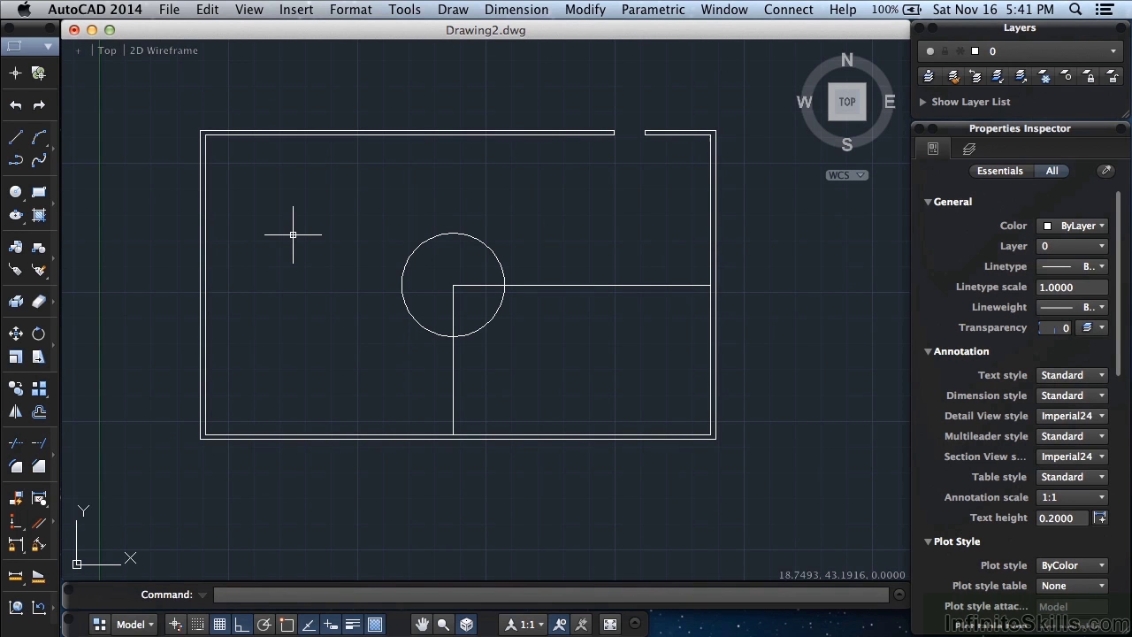
- Start an MText note, picking the text box's two corners just above the circle
type("MT")
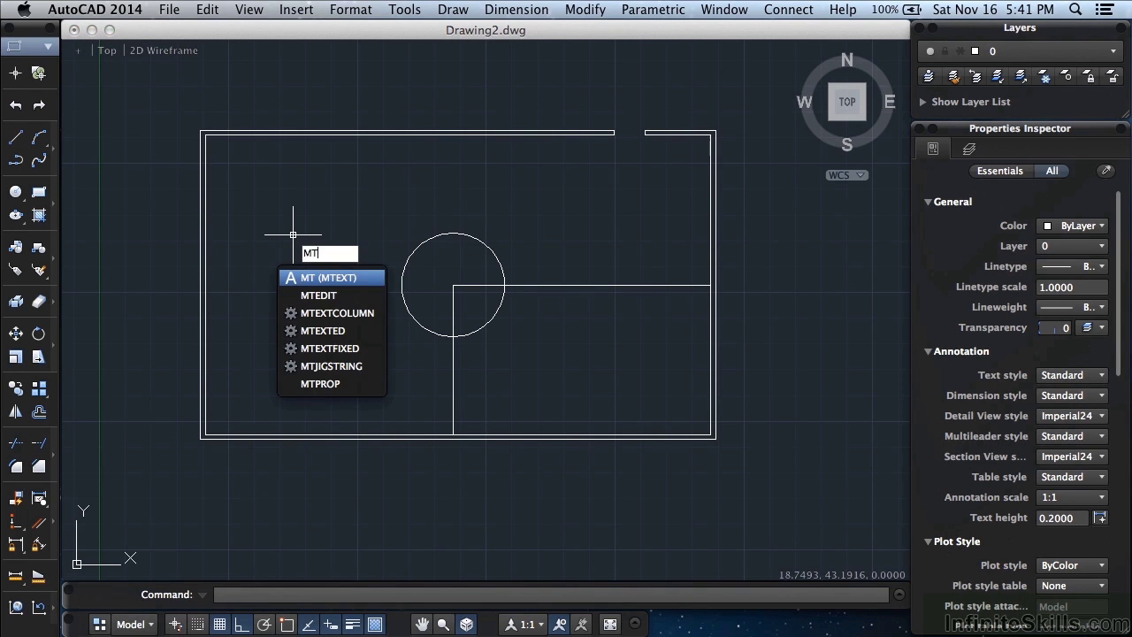
key("Return")
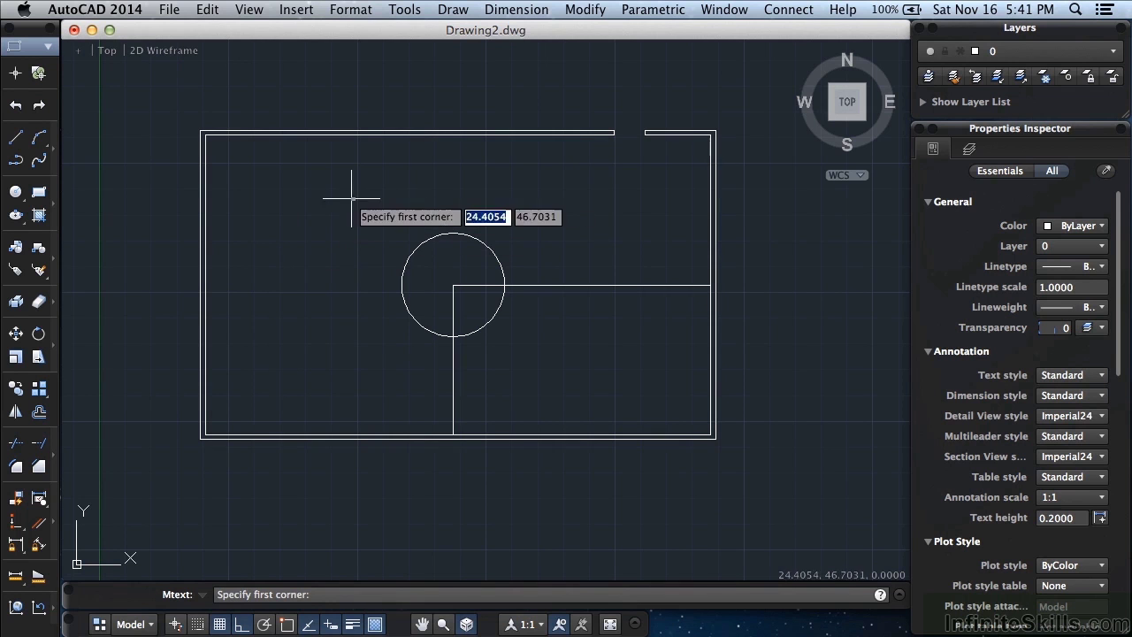
left_click(394, 196)
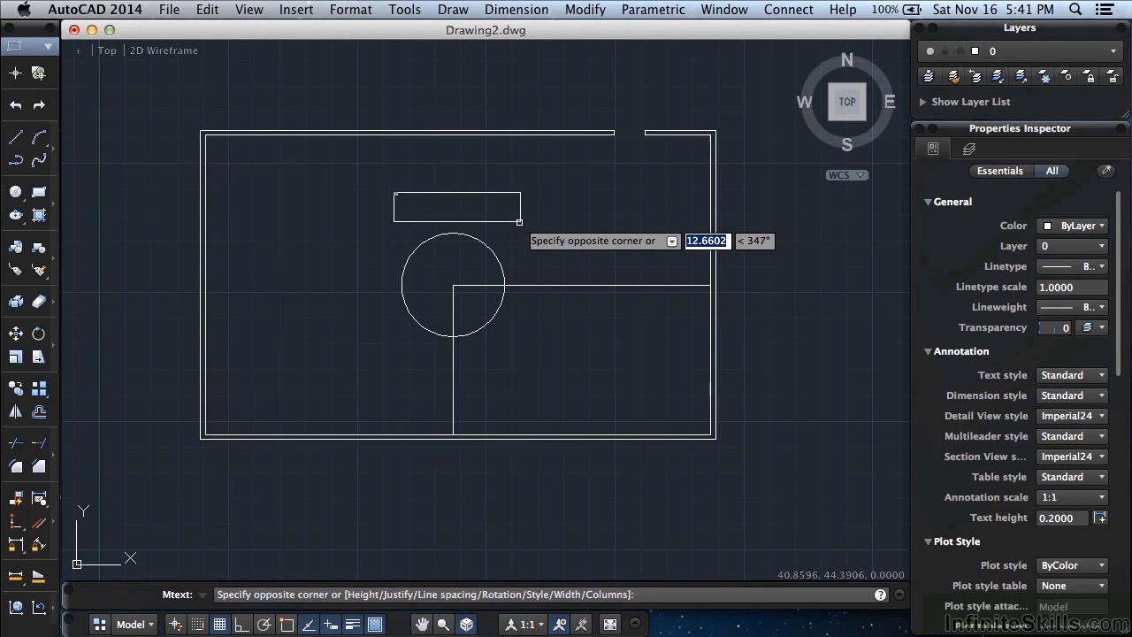
left_click(519, 221)
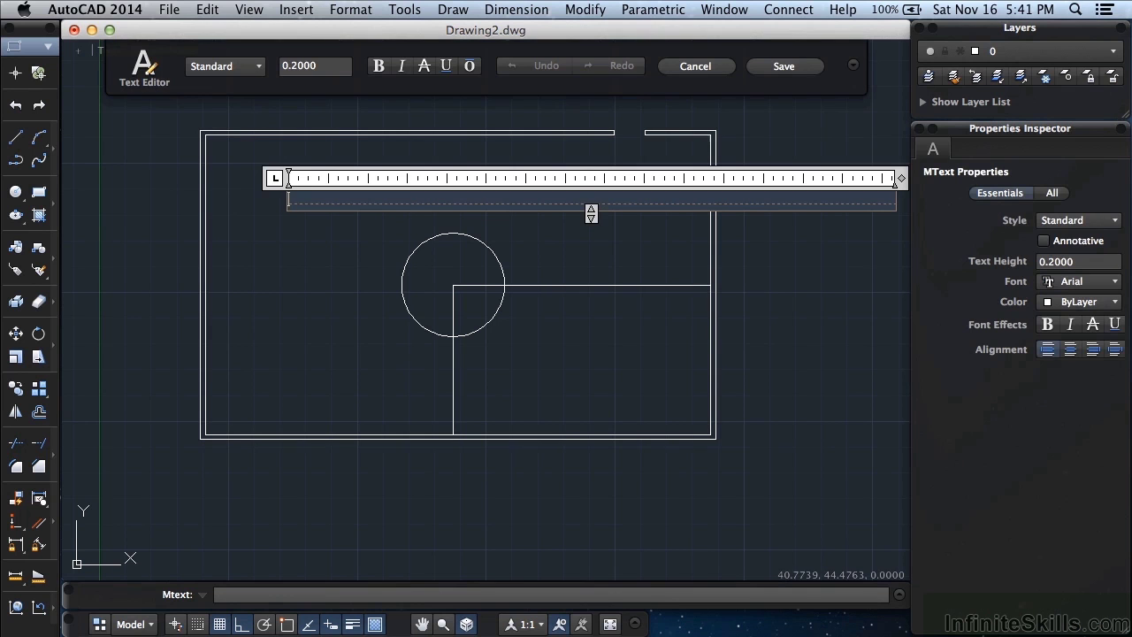
- Enter 'this is the best training video ever.' as the note, save it and zoom in
type("this is the best training video e")
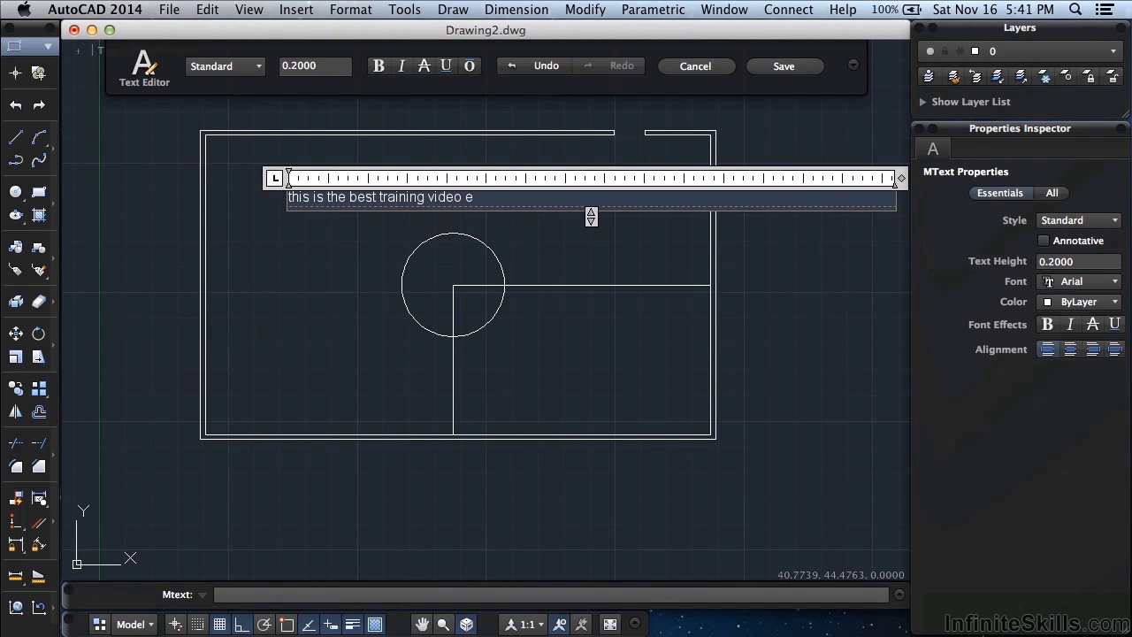
type("ver.")
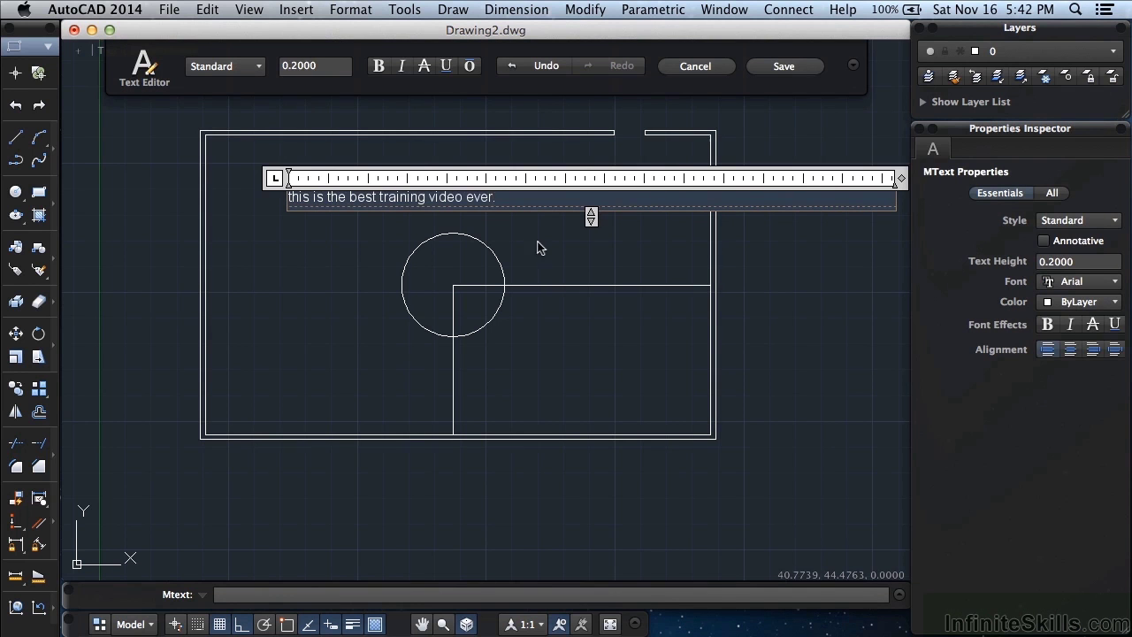
left_click(788, 75)
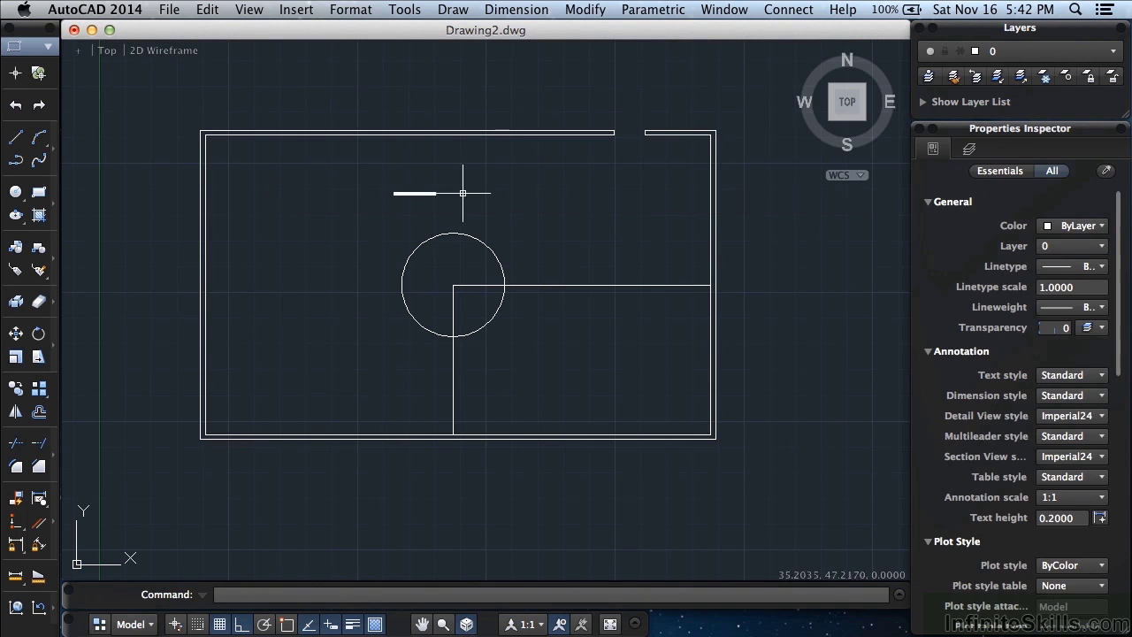
scroll(401, 191, "up", 4)
scroll(403, 192, "up", 5)
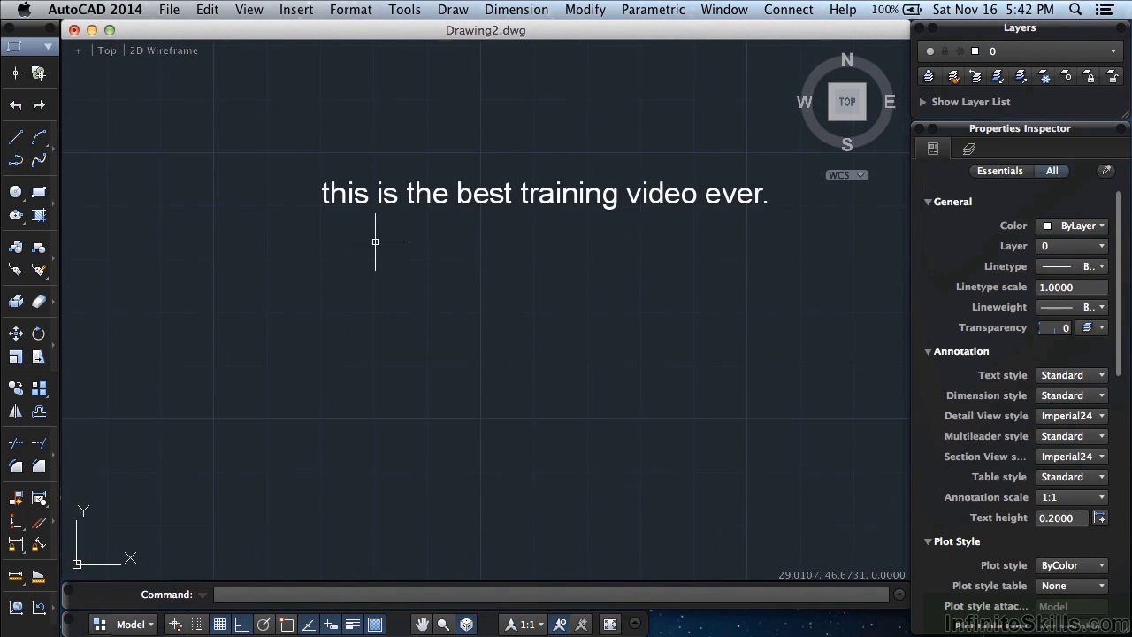